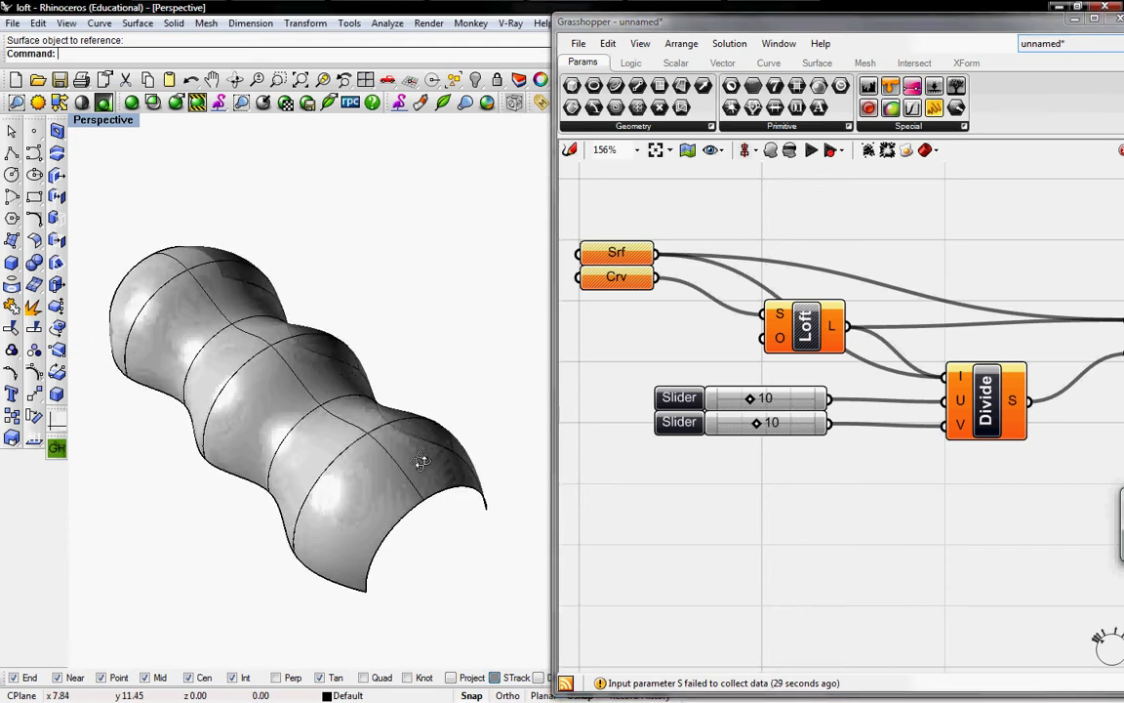
- Reference the undulating tunnel surface in the Srf parameter and switch the Perspective viewport to wireframe display
right_click(633, 249)
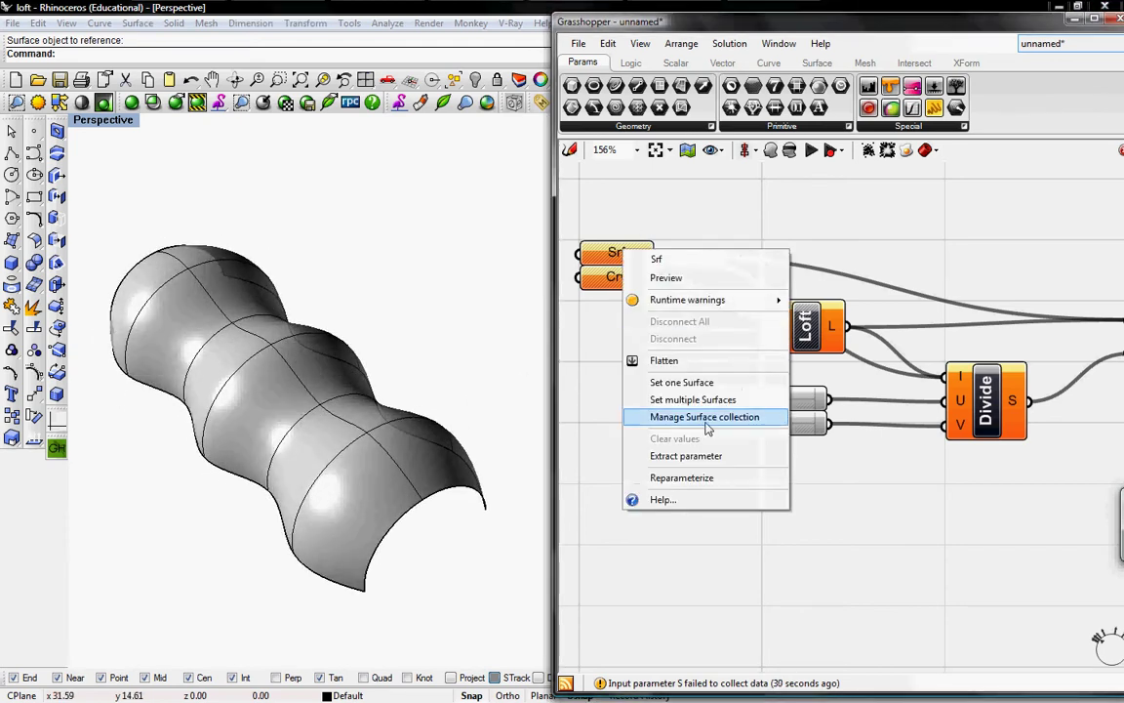
left_click(665, 381)
left_click(298, 383)
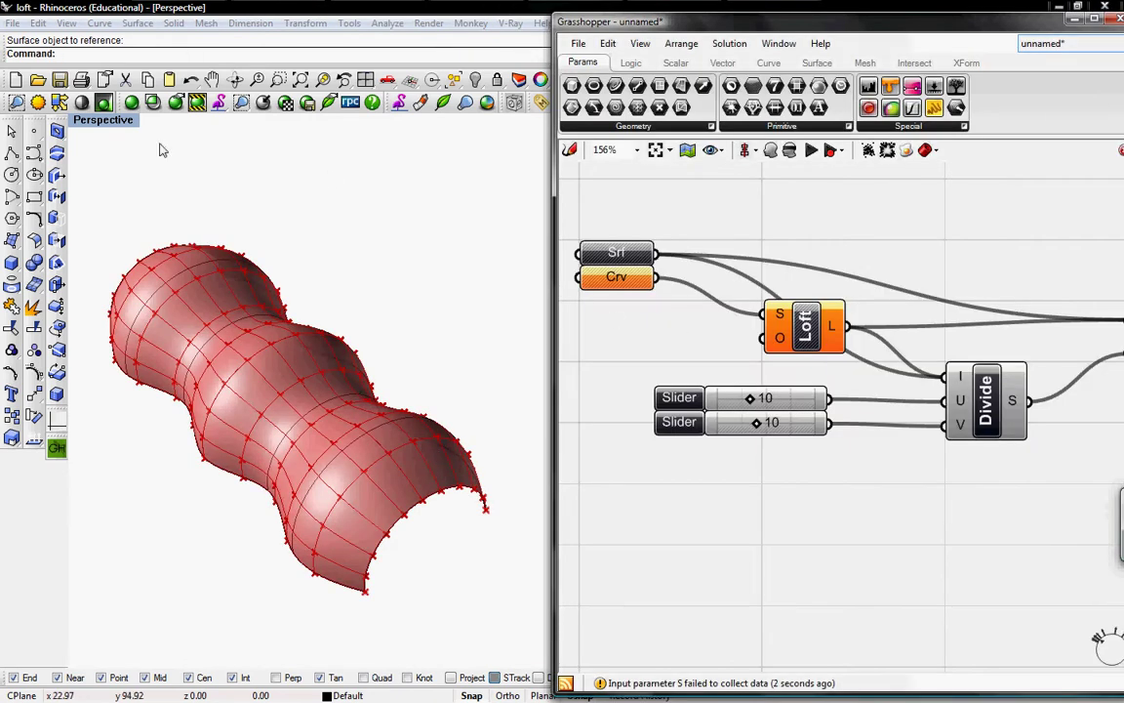
left_click(96, 122)
left_click(102, 166)
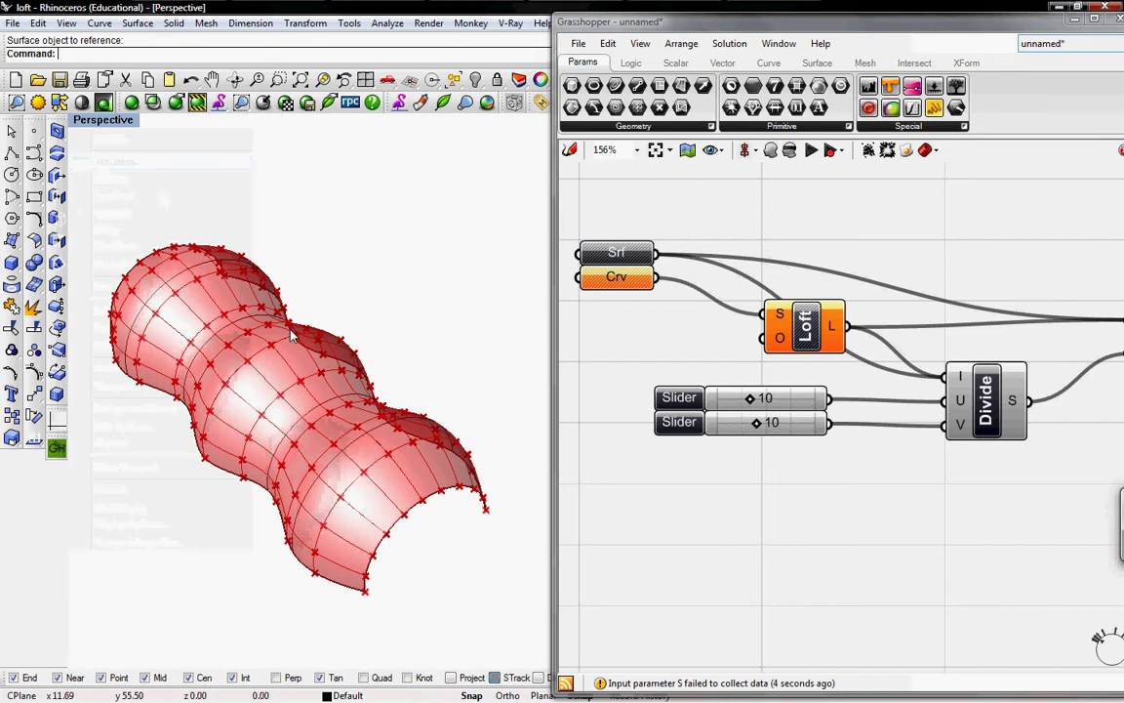
right_click_drag(348, 433, 341, 386)
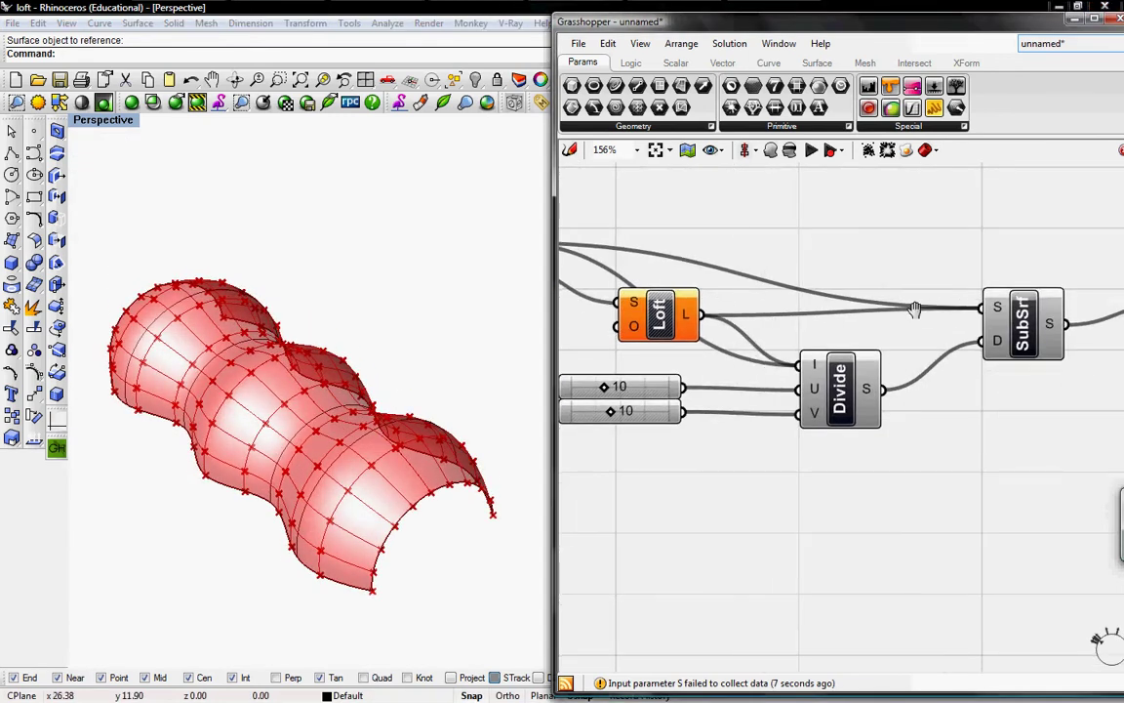
- Turn off the SubSrf component's preview to view only the division points on the surface
right_click_drag(915, 309, 726, 312)
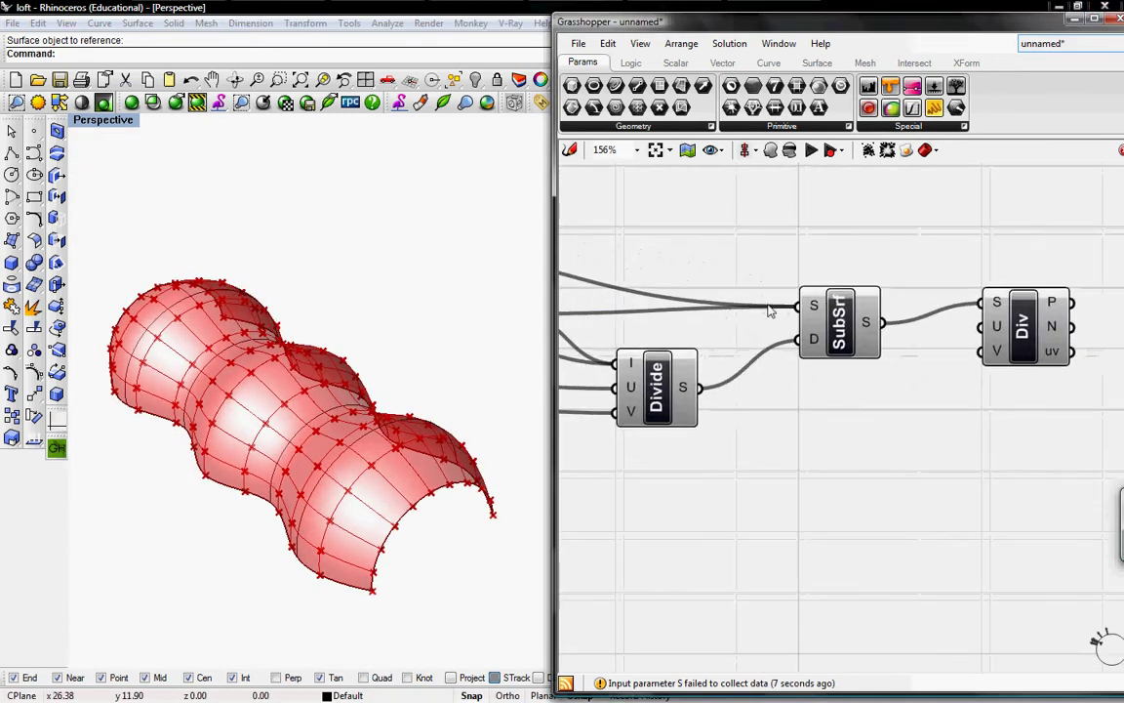
right_click(831, 310)
left_click(865, 344)
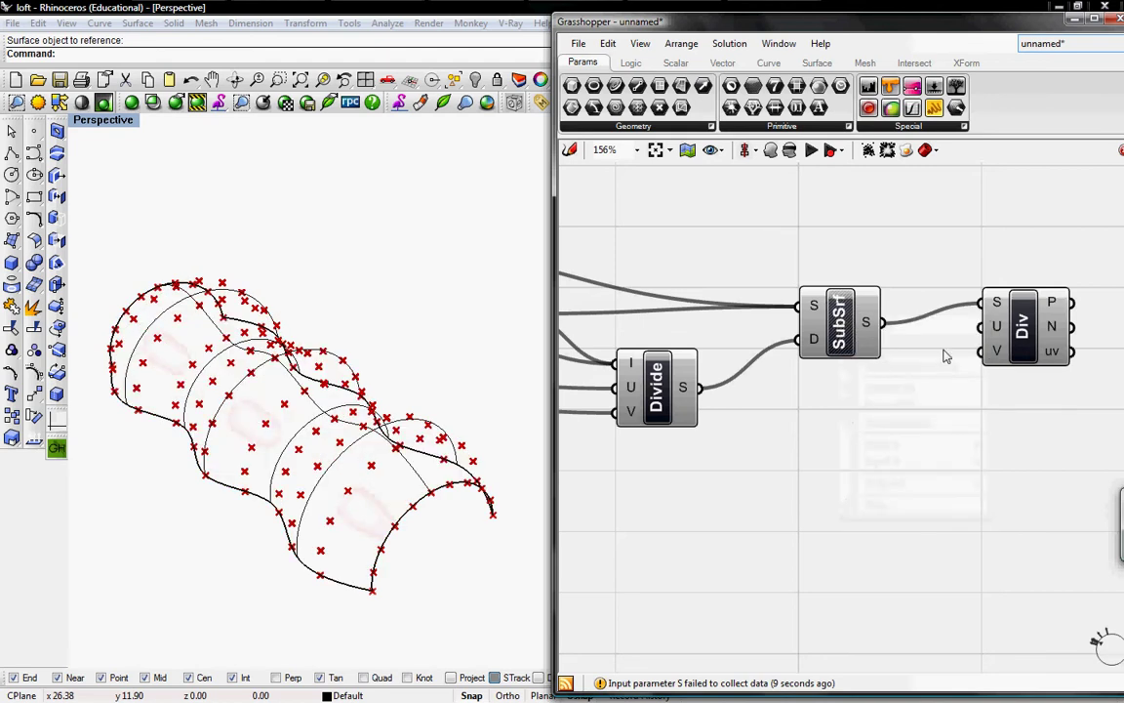
mouse_move(390, 427)
right_mouse_down()
mouse_move(344, 439)
mouse_move(393, 422)
right_mouse_up()
- Add a panel beside the Div component, connect Div's P output to it, and enlarge the panel
right_click_drag(937, 366, 693, 361)
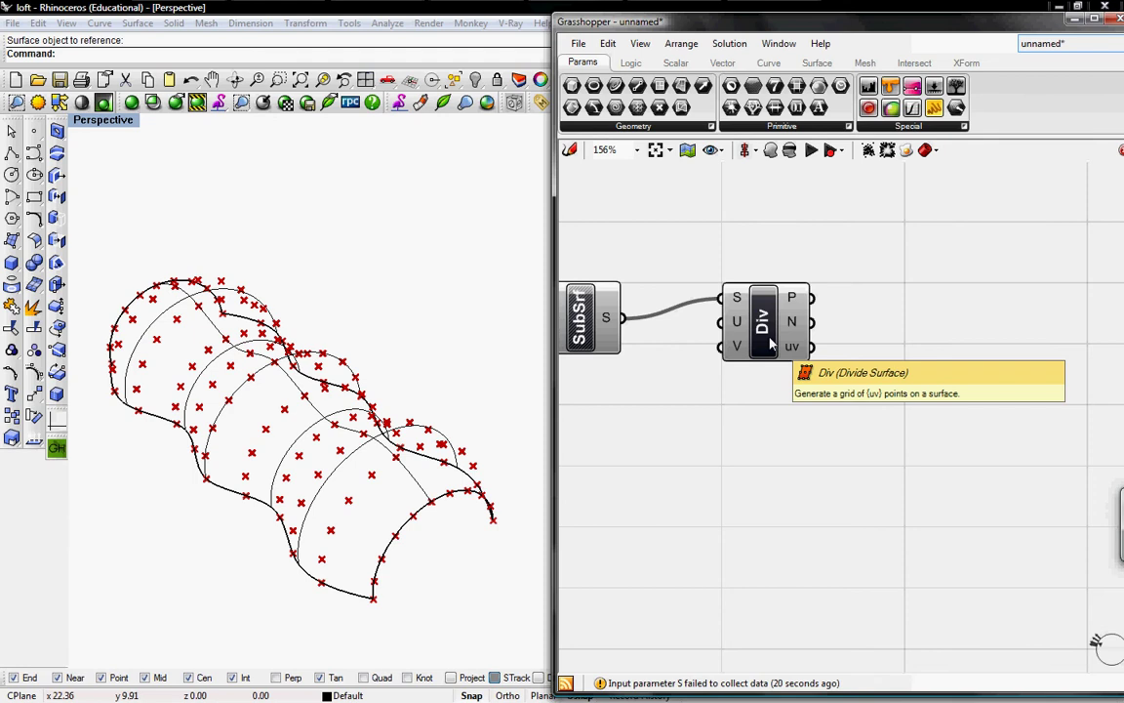
right_click_drag(848, 351, 666, 337)
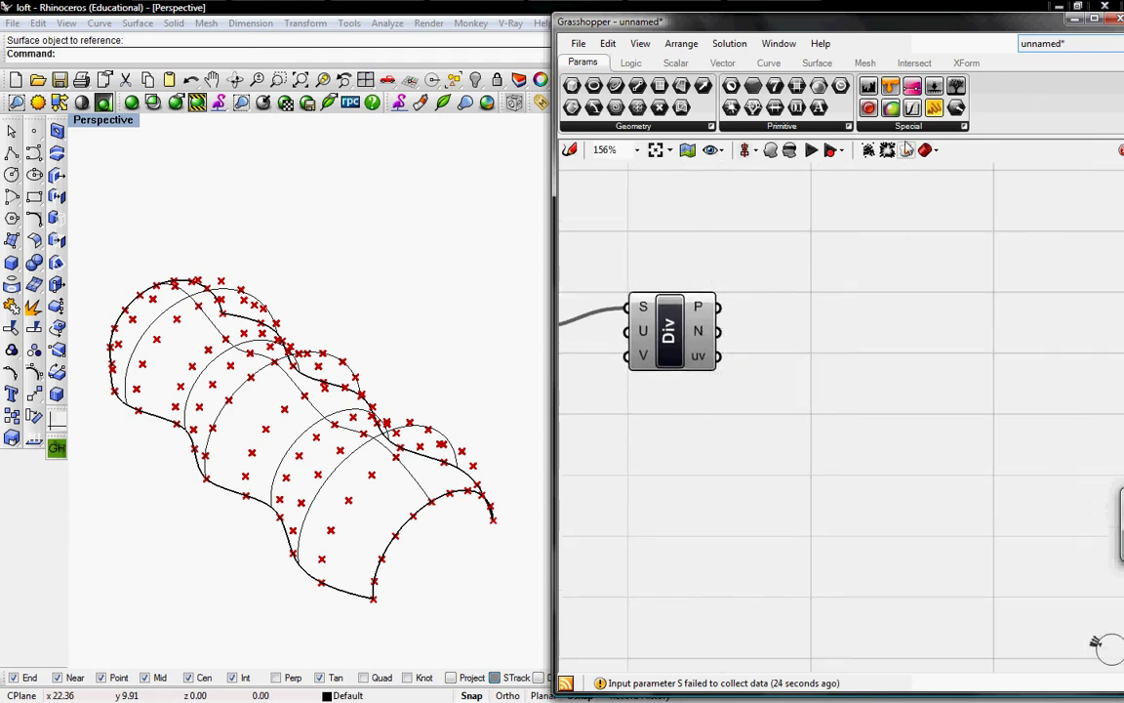
left_click(935, 108)
left_click(940, 267)
left_click_drag(907, 276, 953, 341)
left_click_drag(721, 308, 893, 331)
right_click_drag(1004, 356, 903, 293)
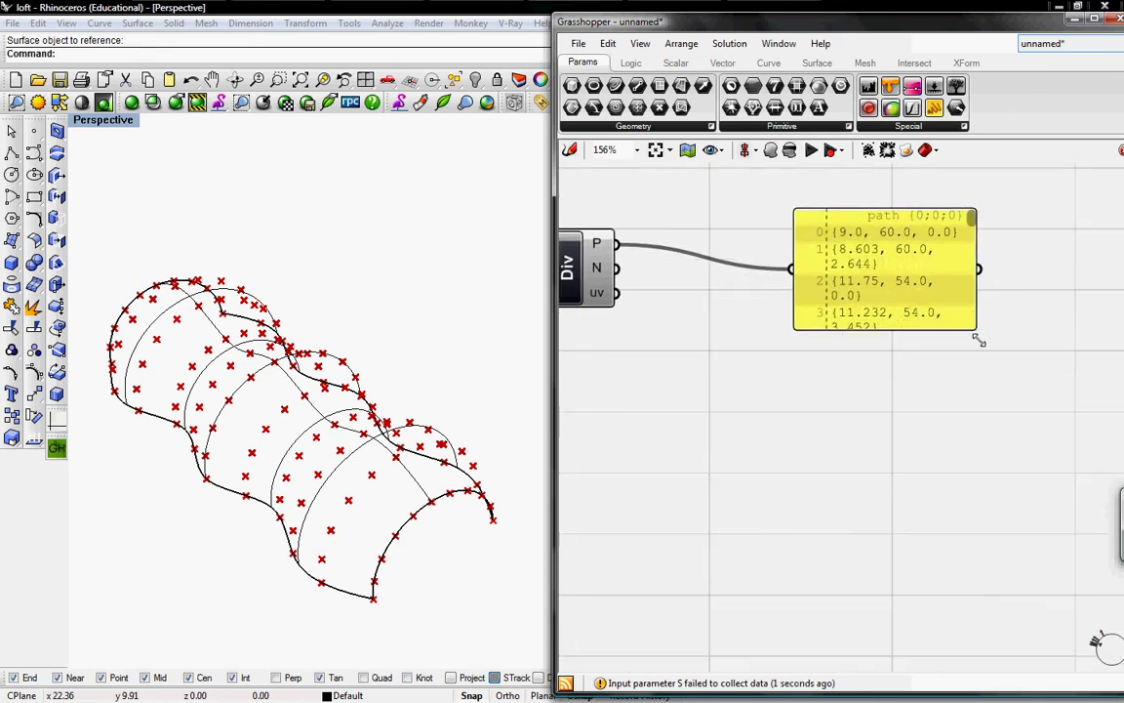
left_click_drag(978, 332, 1122, 588)
- Turn the SubSrf component's preview back on and examine the point lists in the panel
right_click_drag(809, 315, 867, 312)
right_click_drag(610, 300, 782, 326)
right_click(614, 290)
left_click(665, 312)
right_click_drag(906, 401, 812, 387)
right_click_drag(964, 350, 911, 343)
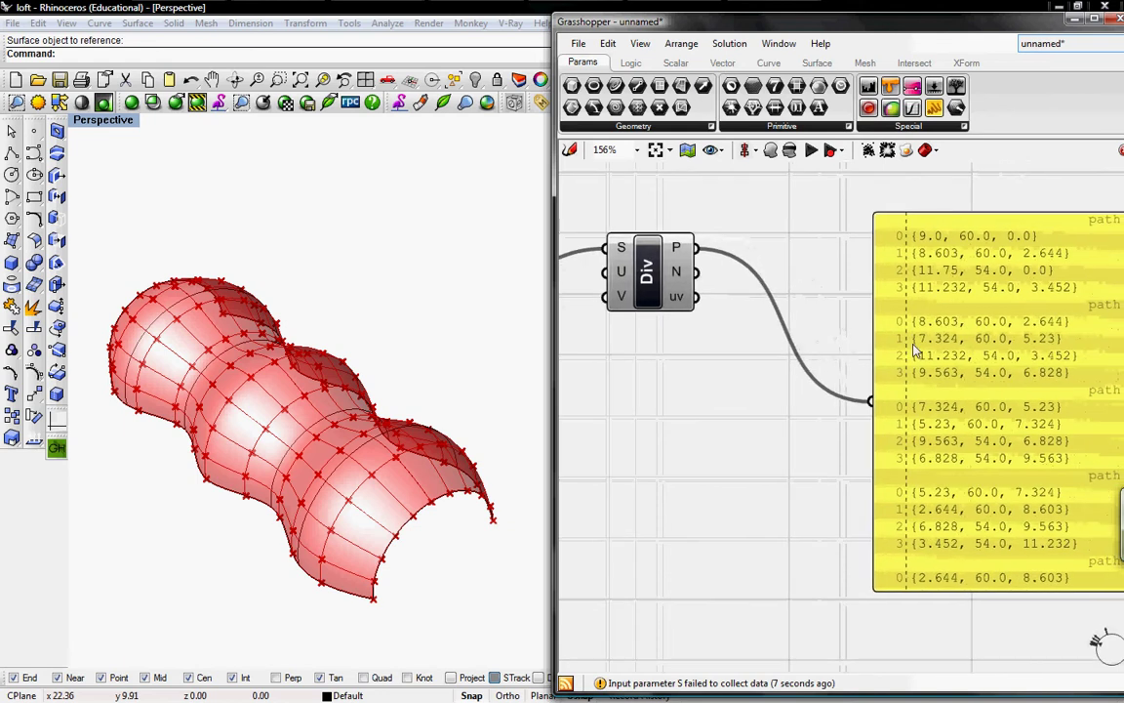
right_click_drag(928, 278, 905, 269)
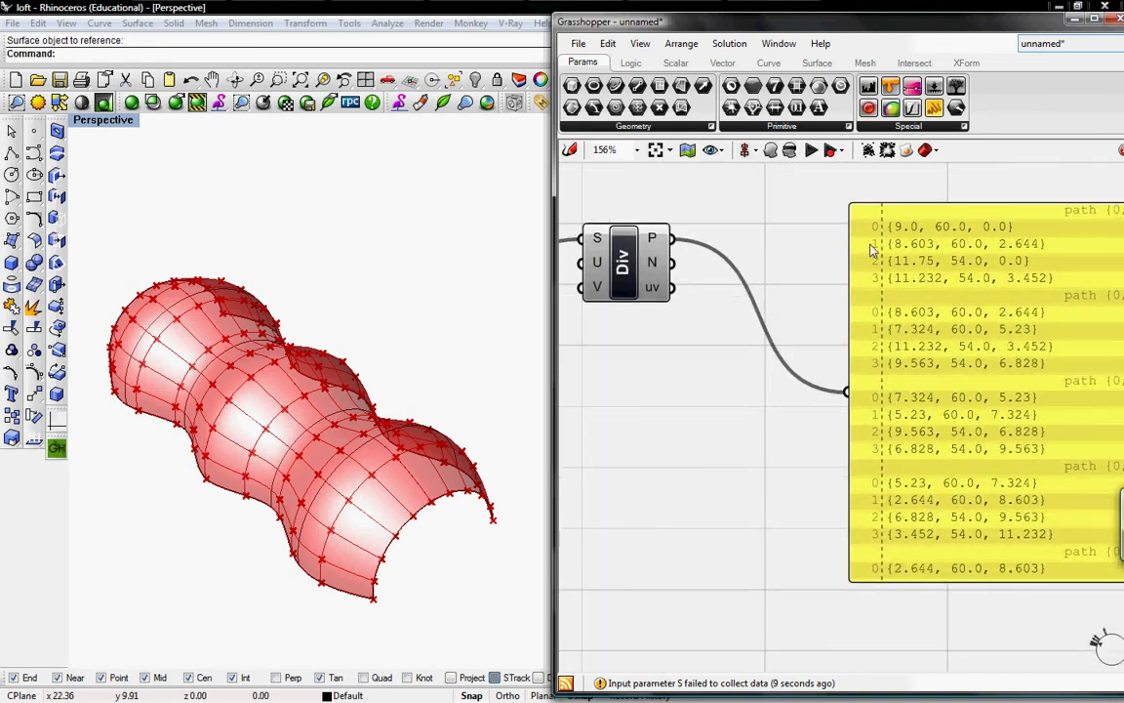
- Narrow the point-list panel and move it up nearer the level of the Div component
right_click_drag(877, 354, 821, 316)
right_click_drag(1111, 363, 1042, 368)
left_click_drag(1042, 373, 966, 346)
right_click_drag(815, 377, 939, 402)
left_click_drag(953, 427, 976, 363)
- Add a List Item component below Div and feed Div's P output into its L input
right_click_drag(785, 311, 792, 368)
left_click(637, 64)
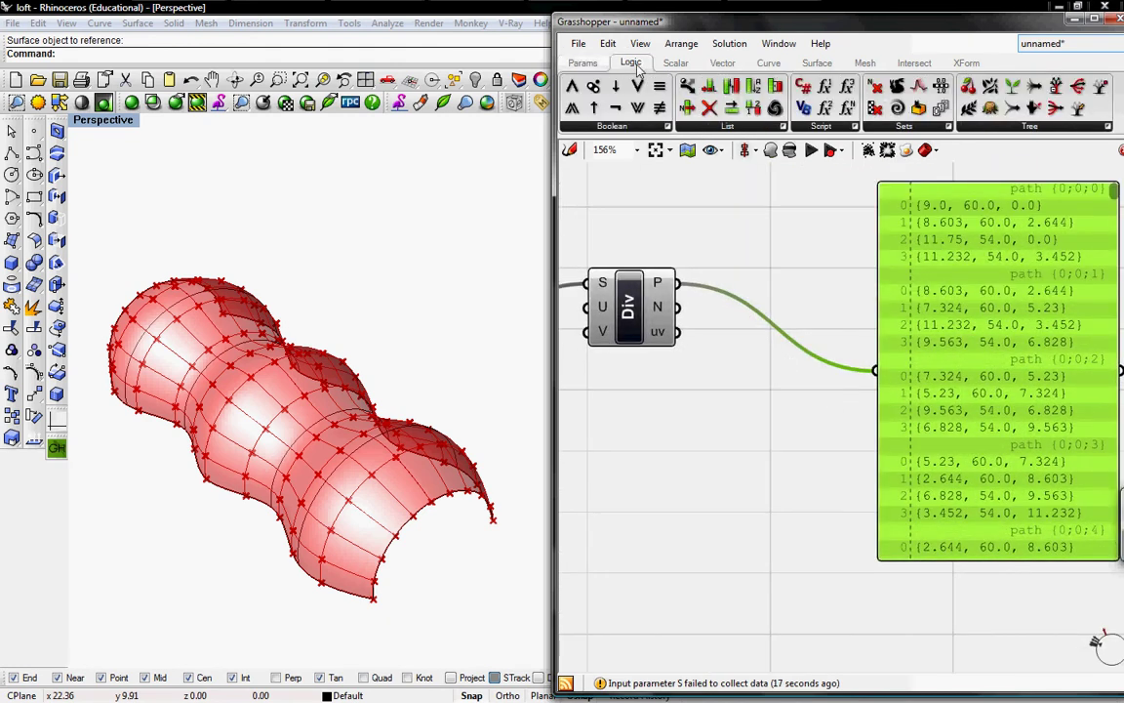
left_click(730, 130)
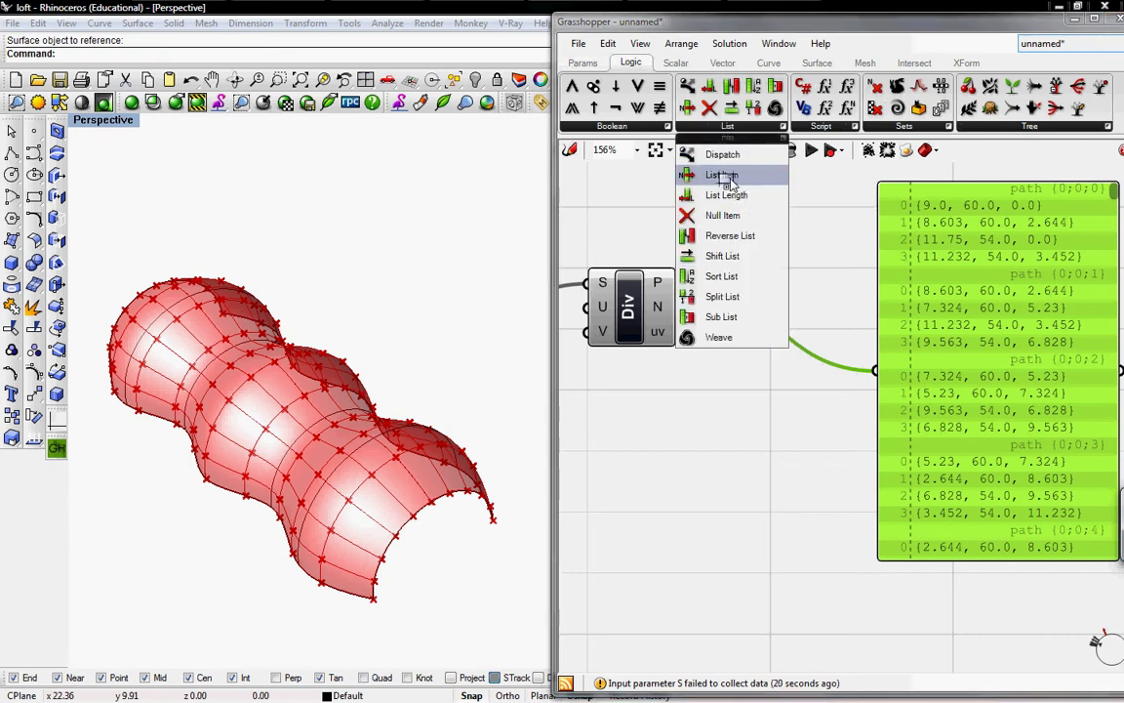
left_click_drag(725, 177, 771, 468)
left_click_drag(703, 436, 676, 283)
right_click_drag(731, 429, 807, 394)
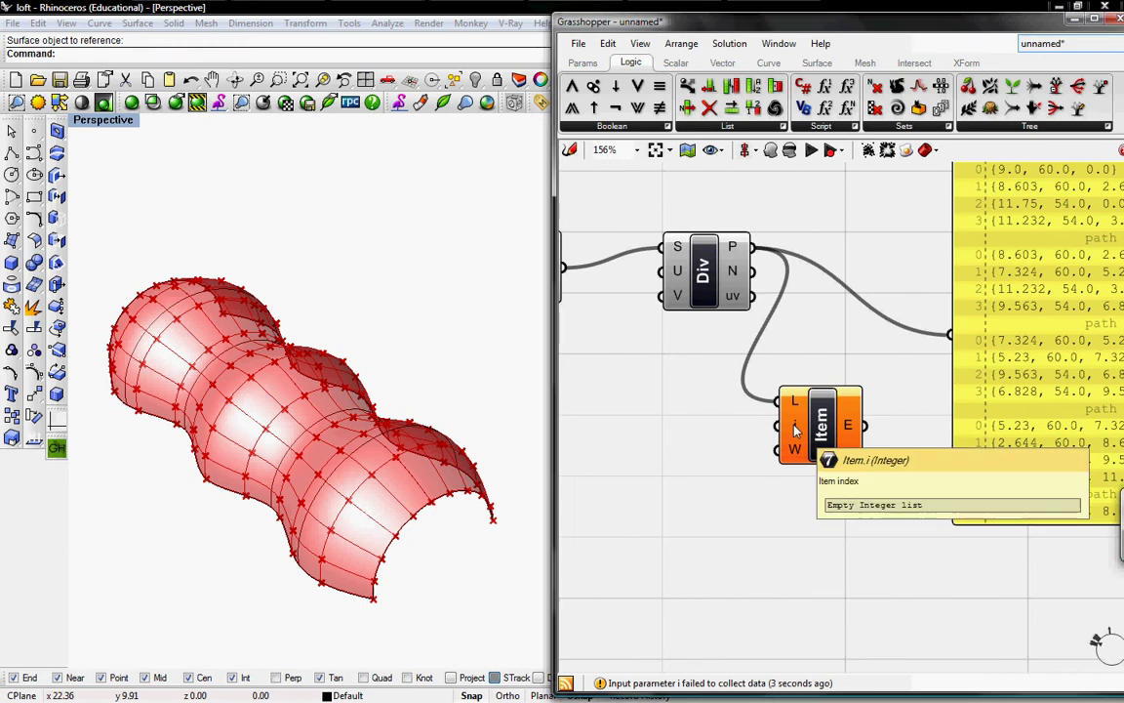
right_click_drag(844, 357, 850, 382)
- Add an integer number slider ranging from 0 to 3, set at 0, and connect it to the List Item's i input
left_click(586, 66)
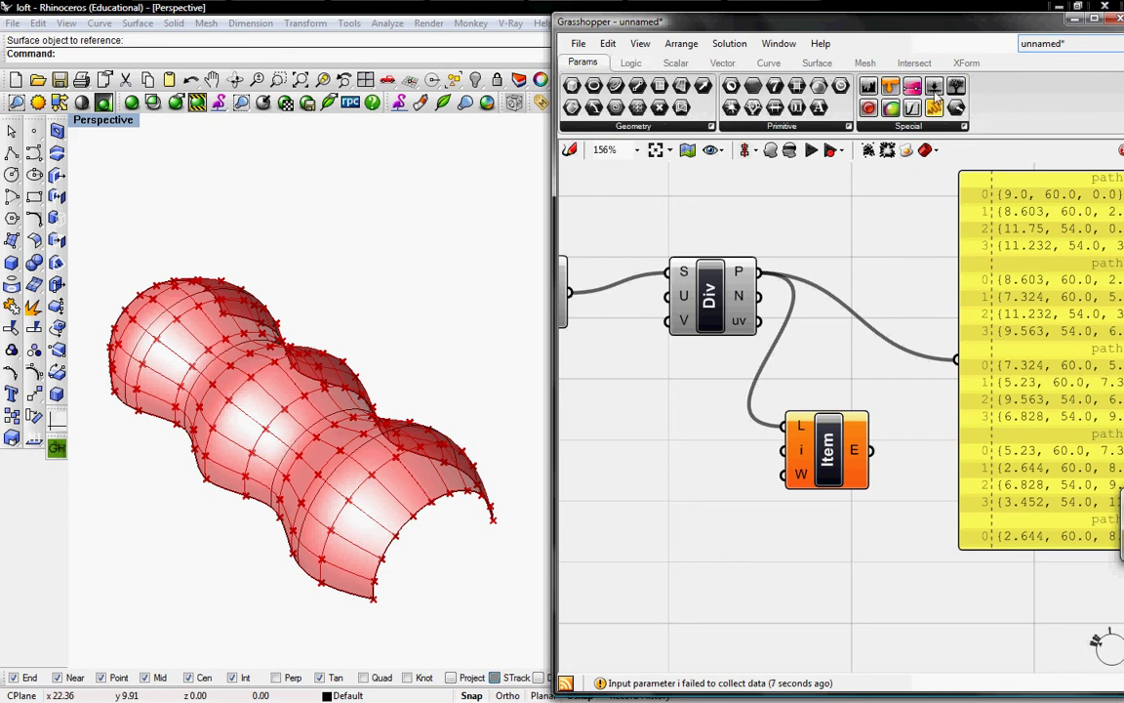
left_click_drag(934, 86, 671, 447)
right_click(672, 450)
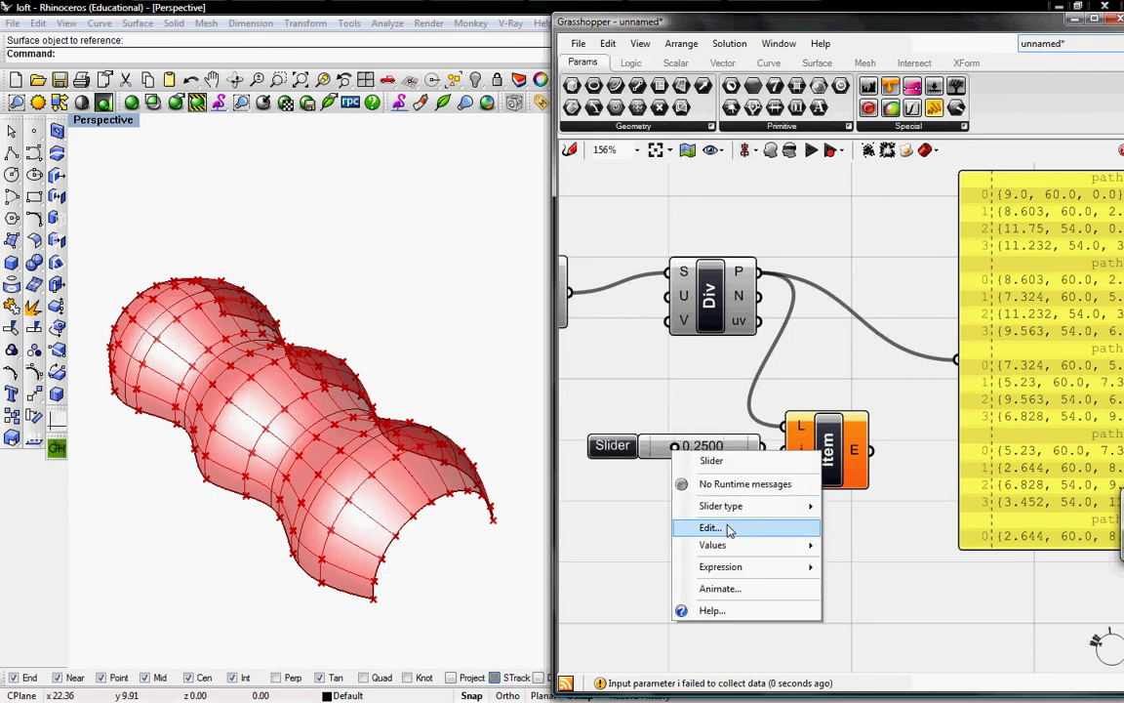
left_click(730, 529)
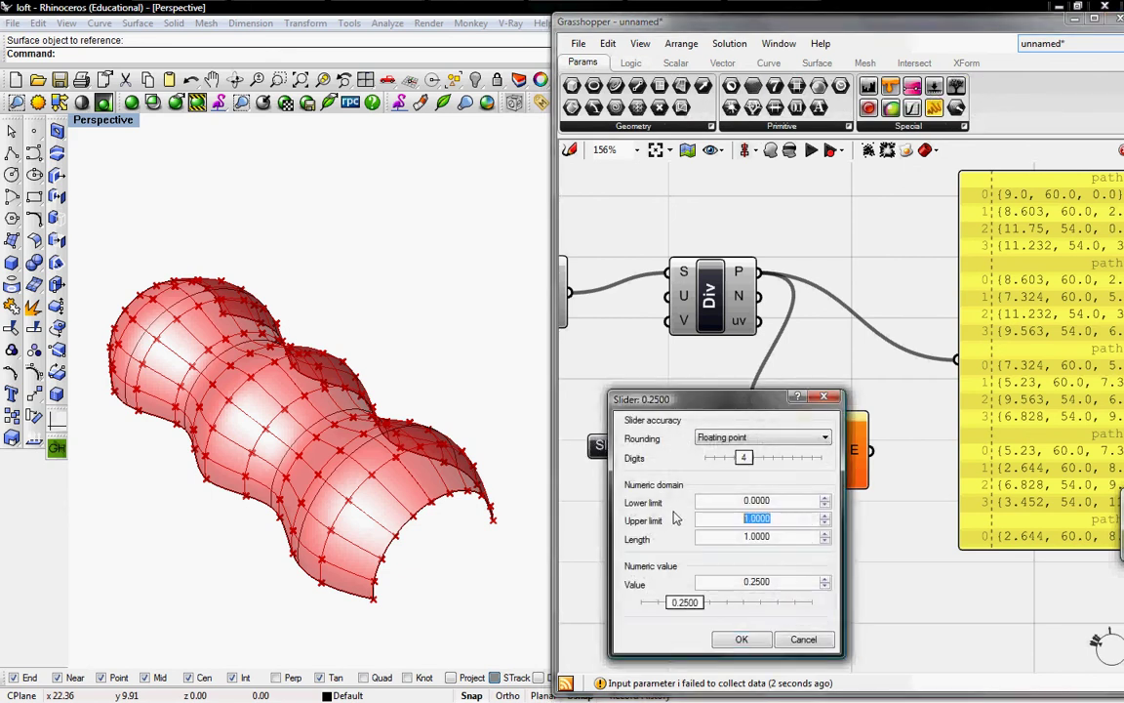
type("4")
left_click(754, 439)
left_click(727, 459)
left_click(744, 640)
left_click_drag(763, 449, 686, 456)
- Shorten the point-list panel and place a copy of it directly underneath
right_click_drag(1029, 457, 852, 421)
left_click_drag(896, 510, 873, 339)
right_click_drag(873, 304, 758, 404)
left_click(764, 382)
key("ctrl+c")
key("ctrl+v")
left_click_drag(785, 366, 767, 548)
- Connect the List Item's E output to the copied panel
right_click_drag(621, 509, 810, 433)
left_click_drag(770, 440, 850, 465)
right_click_drag(778, 489, 725, 523)
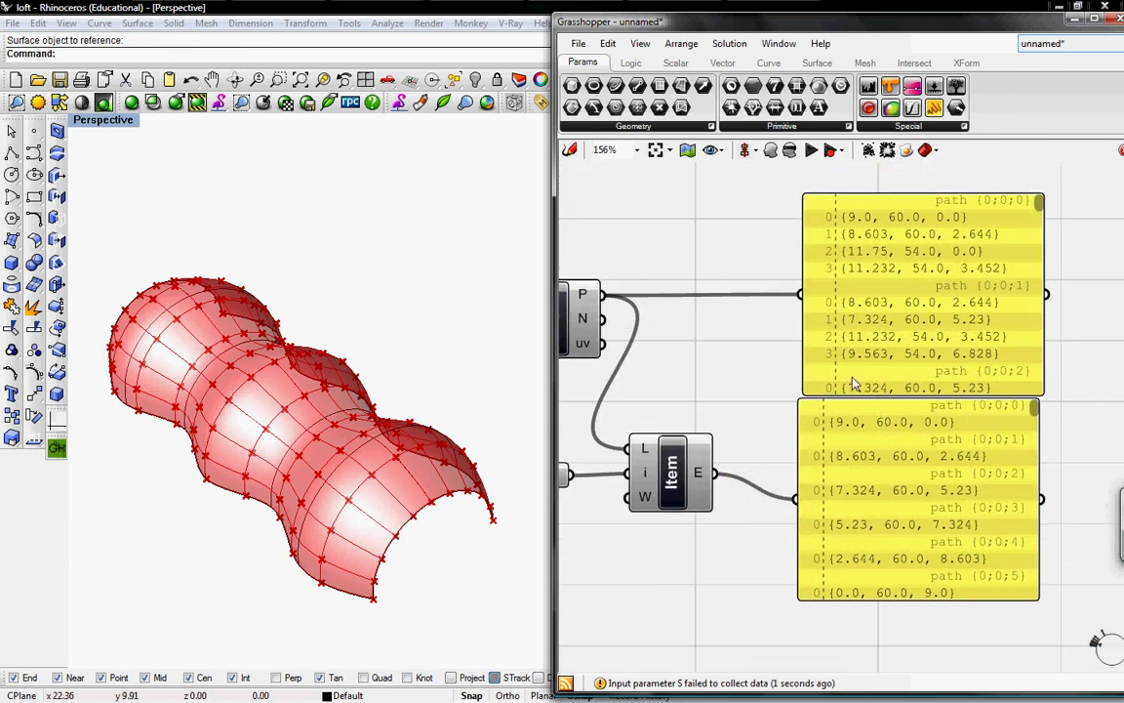
right_click_drag(810, 467, 920, 445)
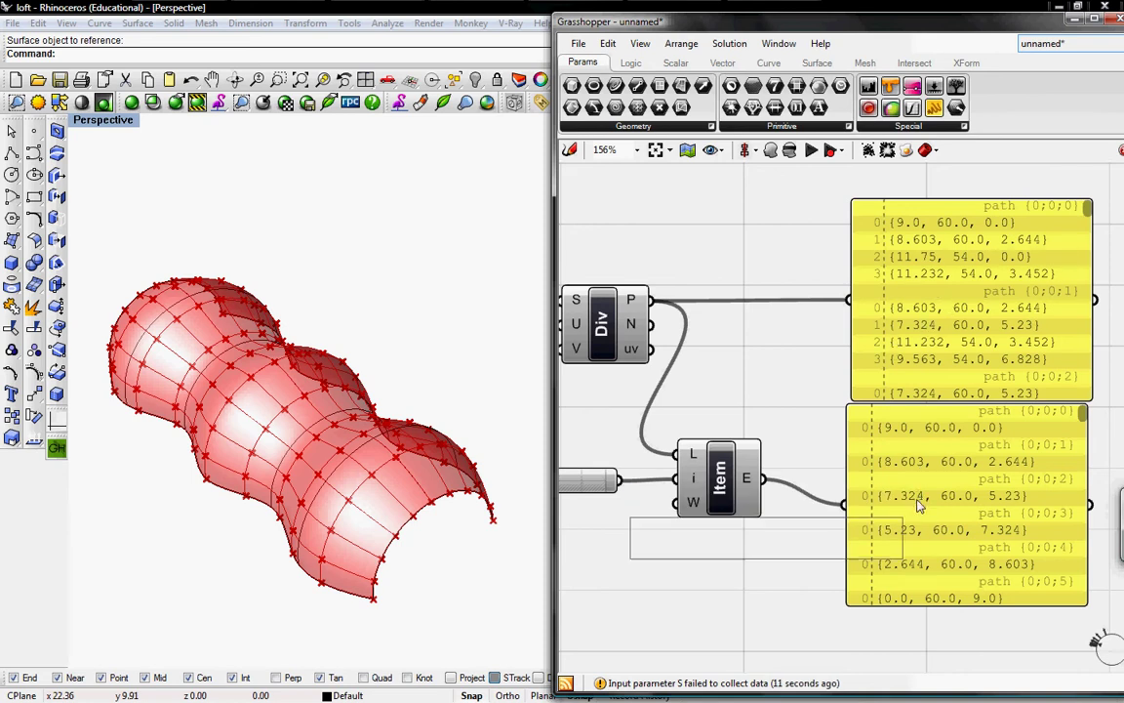
- Duplicate the List Item and its slider below the originals, and set the copied slider to 1
right_click_drag(883, 456, 962, 327)
left_click(803, 372)
left_click(657, 354, "shift")
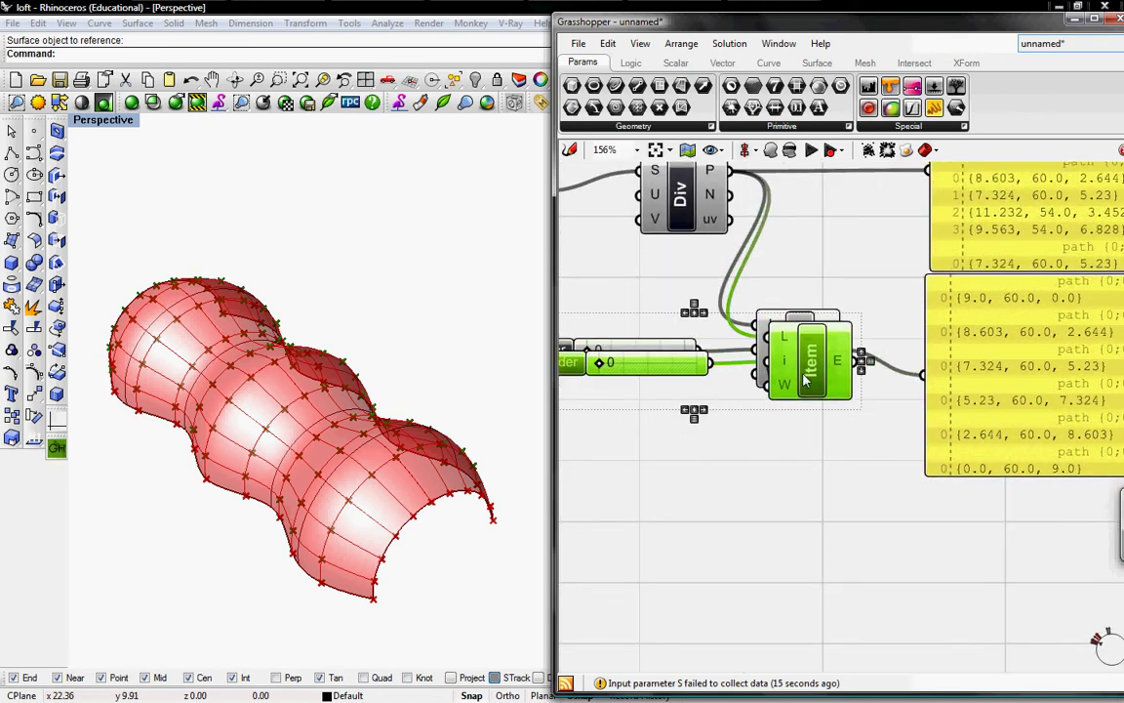
left_click_drag(791, 369, 805, 467, "alt")
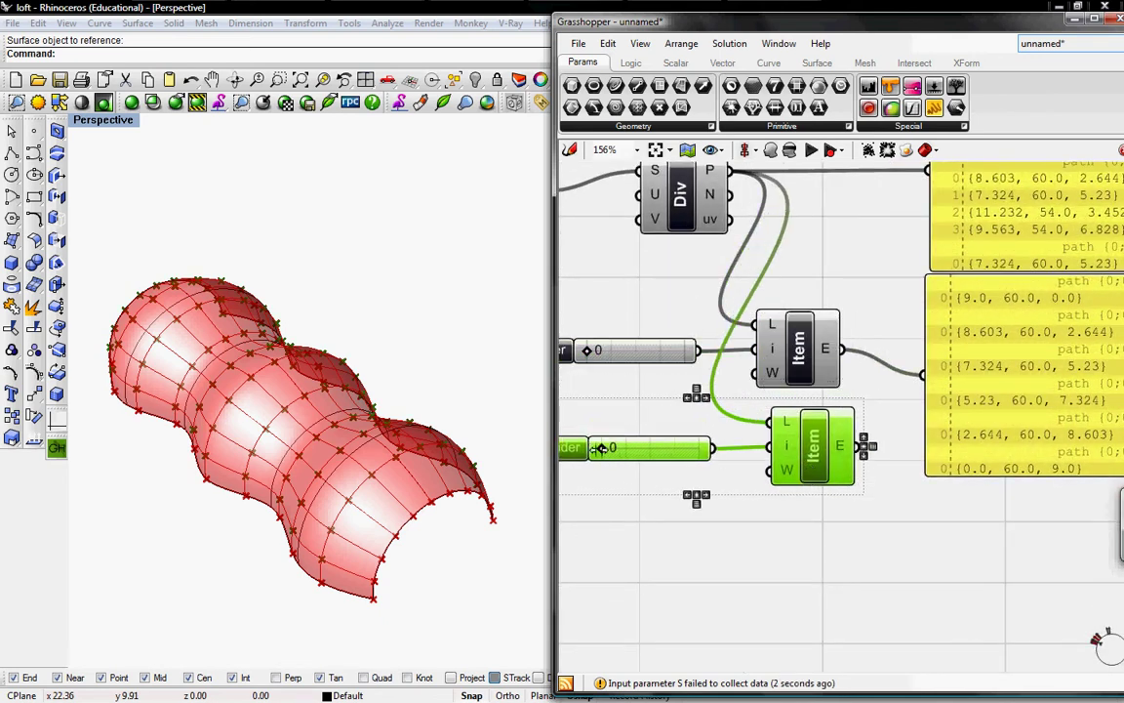
right_click_drag(847, 314, 751, 308)
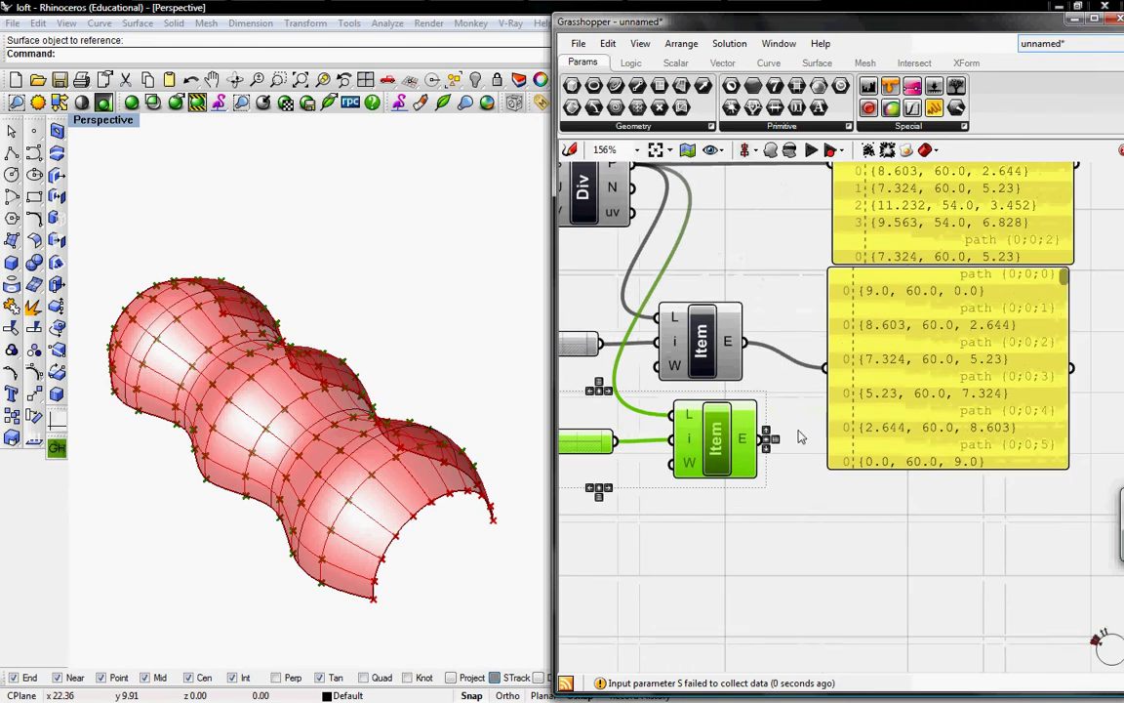
- Add the second List Item's E output to the lower panel alongside the first, and compare the listed points with the slider values
left_click_drag(766, 439, 826, 368)
right_click_drag(909, 356, 878, 485)
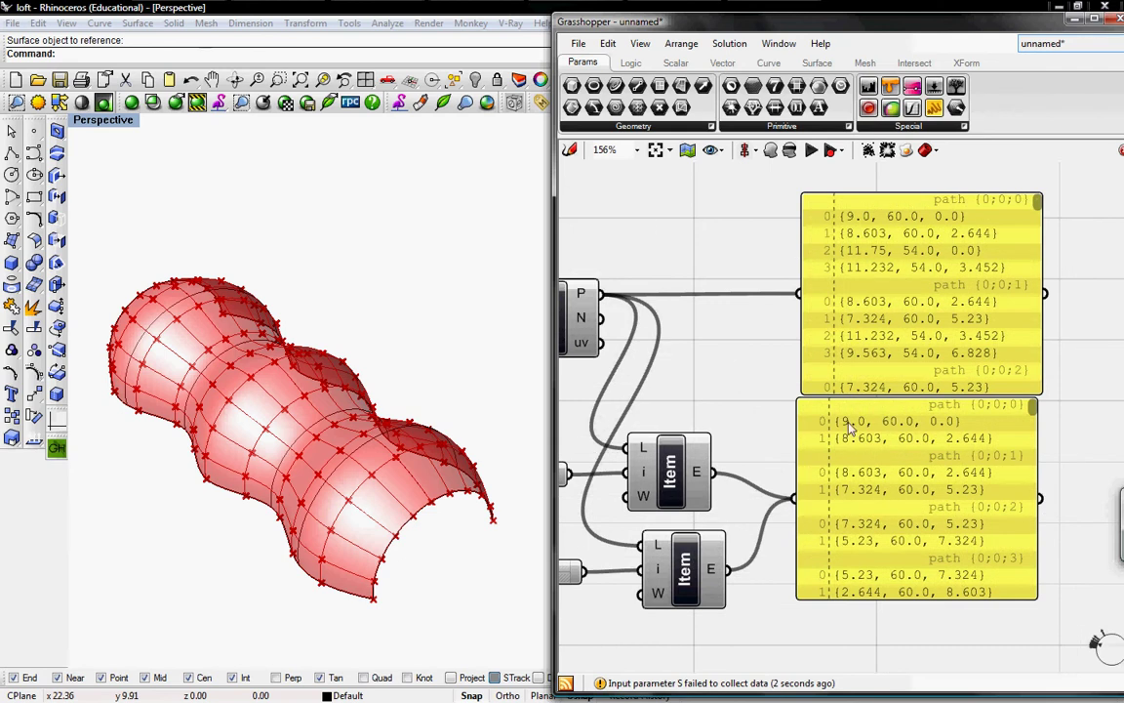
right_click_drag(789, 455, 956, 405)
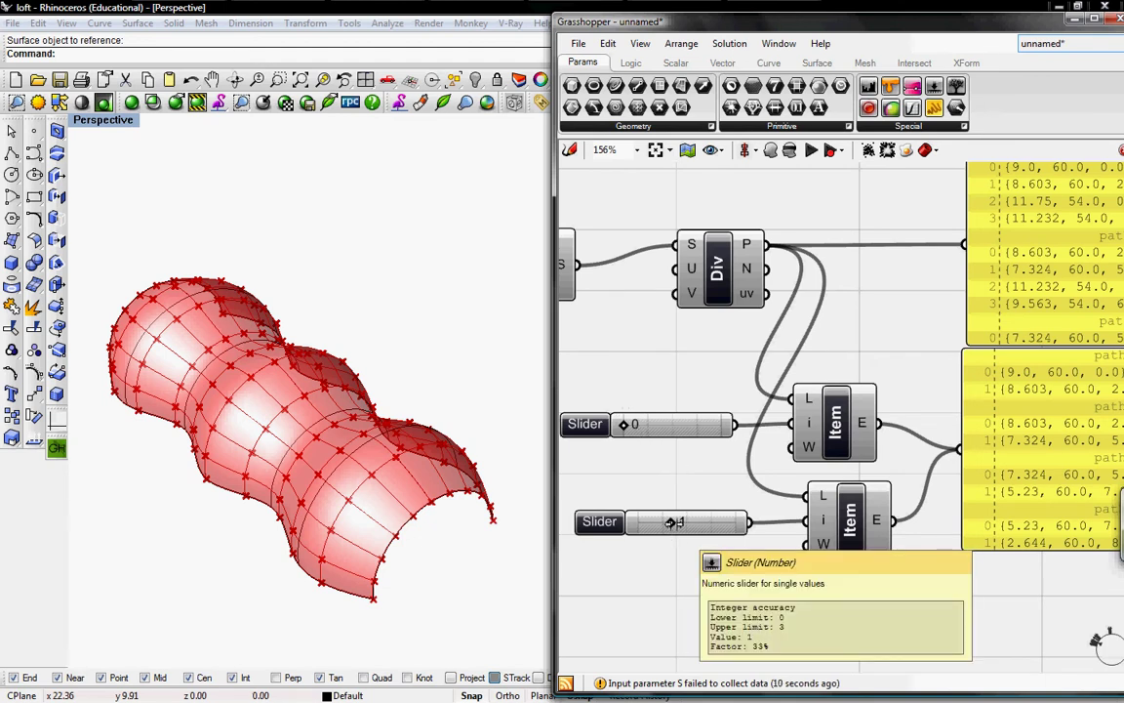
right_click_drag(933, 447, 793, 496)
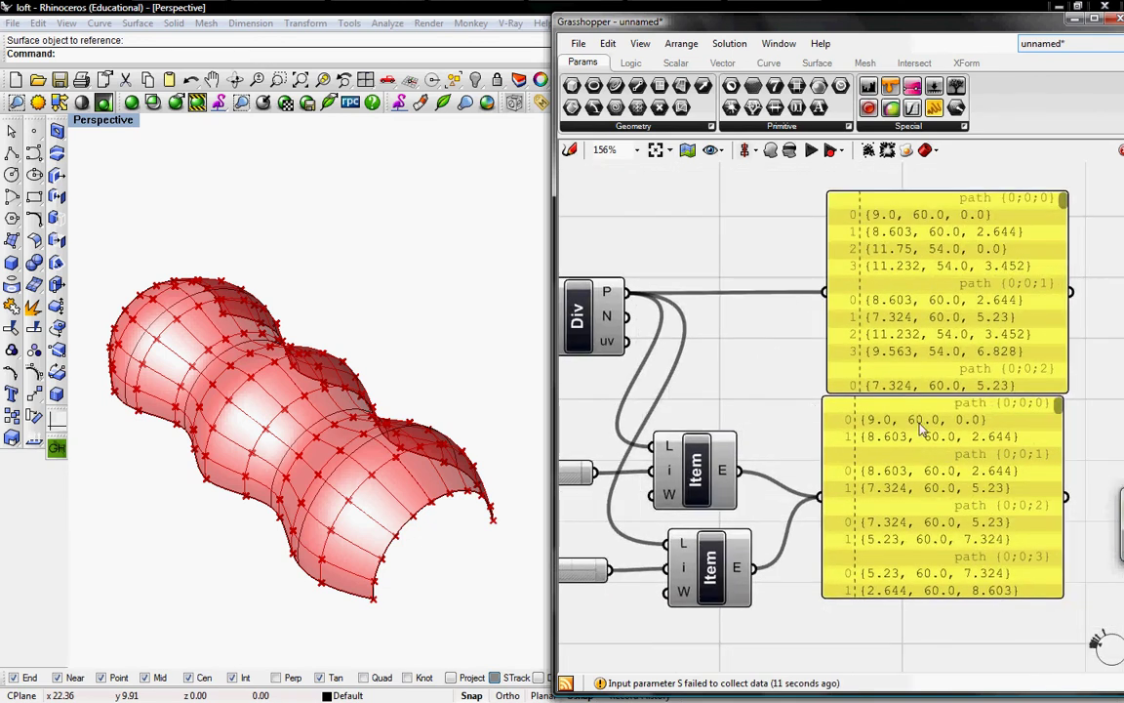
- Add a Line component and connect the first List Item's E output to A and the second's to B
right_click_drag(901, 441, 897, 291)
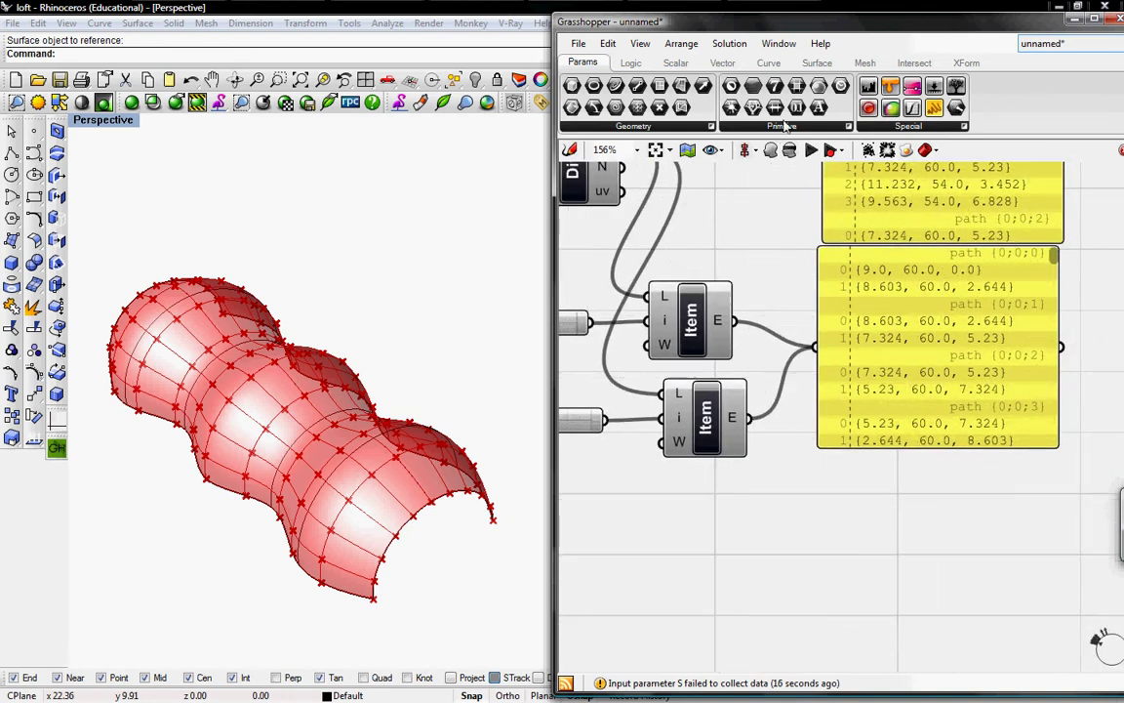
left_click(769, 64)
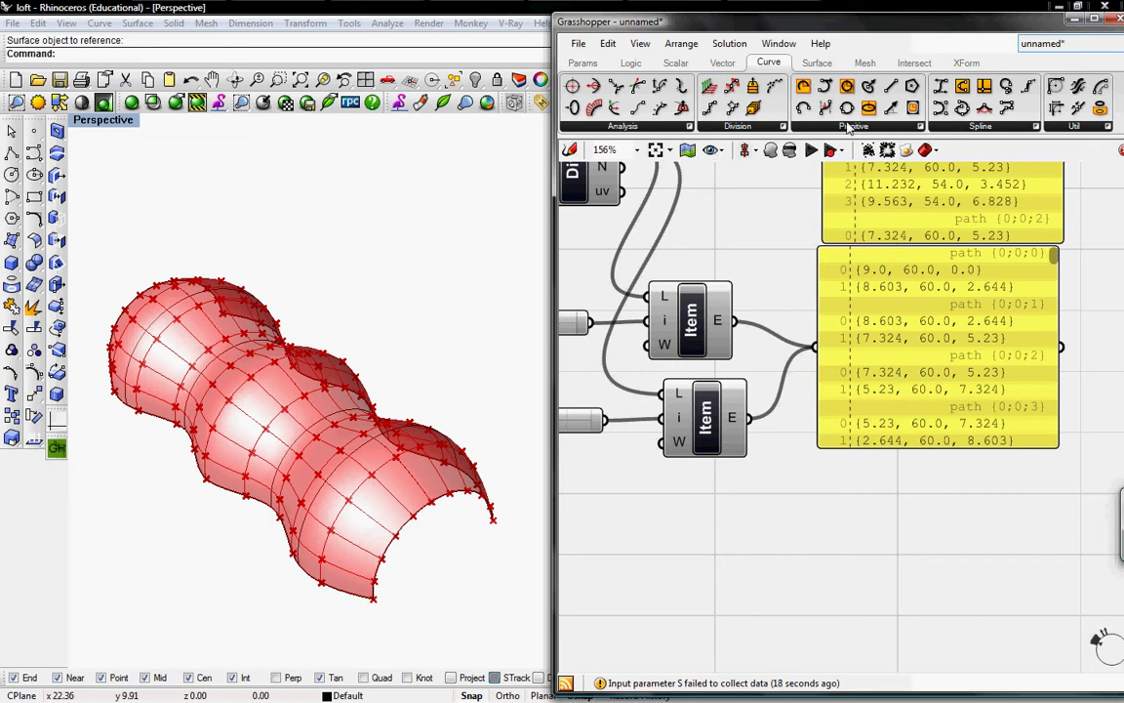
left_click(866, 129)
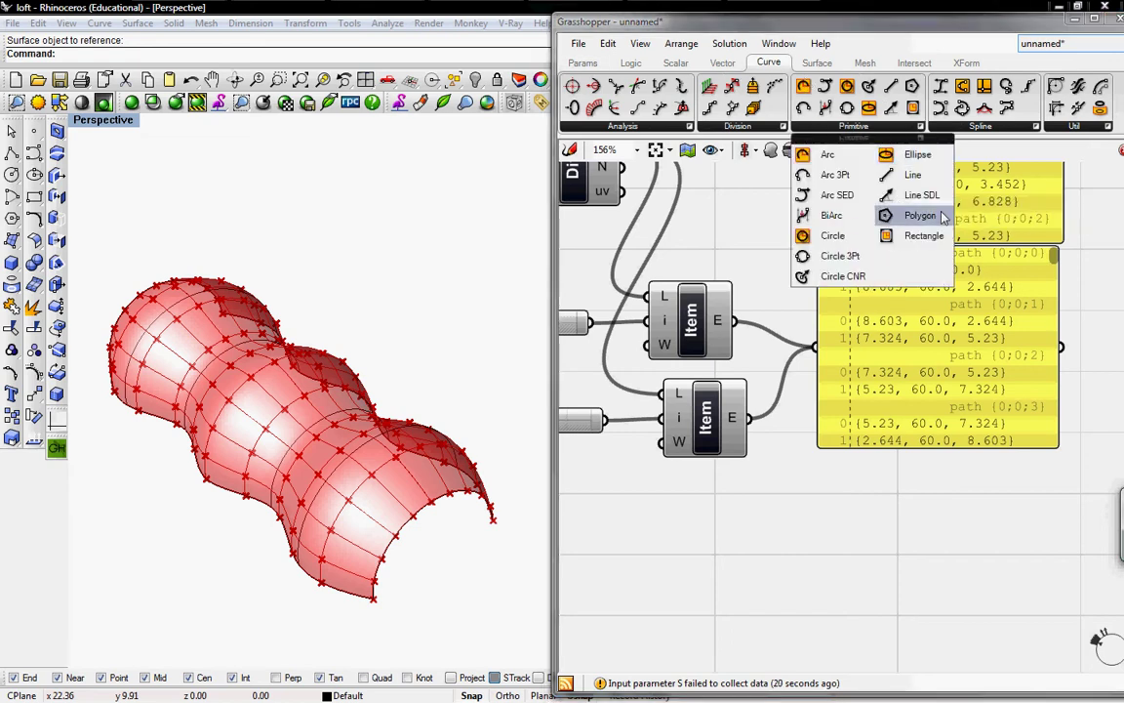
left_click(913, 105)
left_click(870, 520)
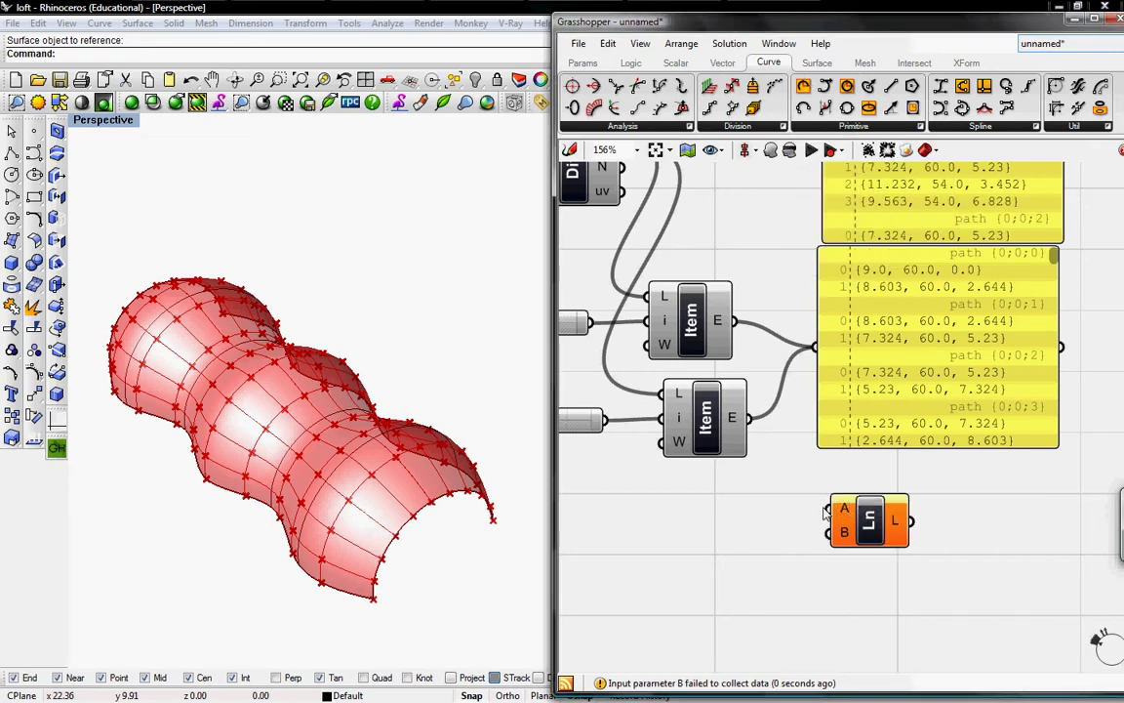
left_click_drag(830, 509, 735, 322)
left_click_drag(748, 417, 856, 492)
- Turn off the previews of the SubSrf and Div components
right_click_drag(417, 477, 374, 490)
right_click_drag(585, 234, 710, 300)
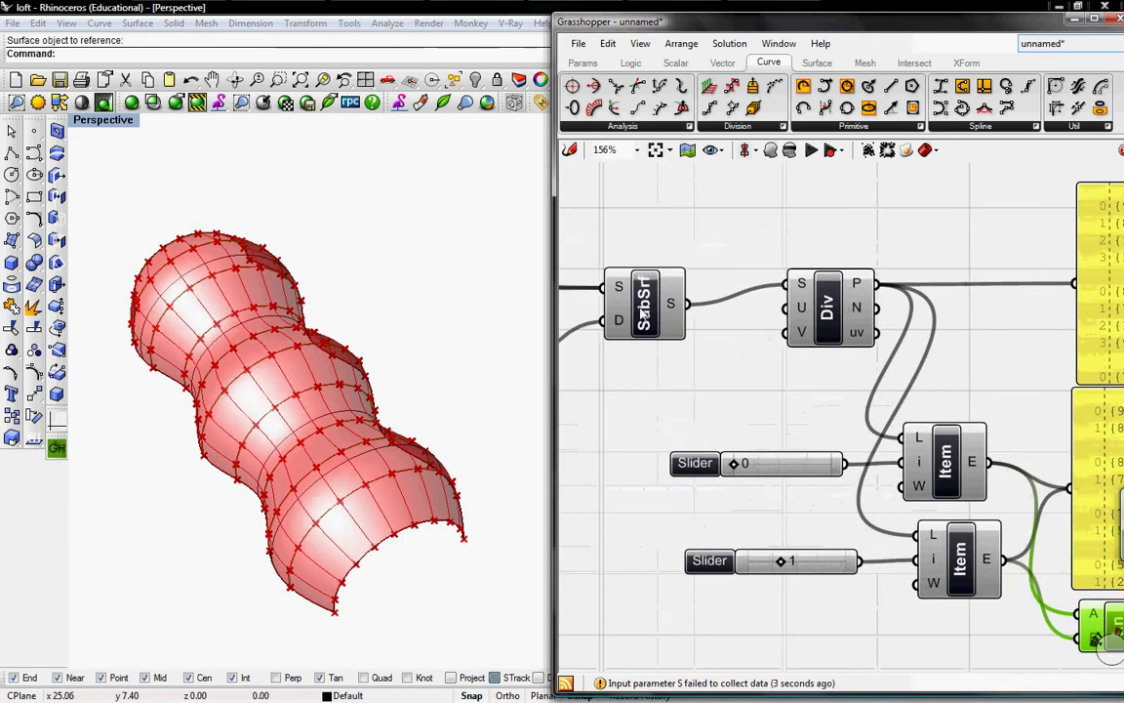
right_click(639, 303)
left_click(685, 335)
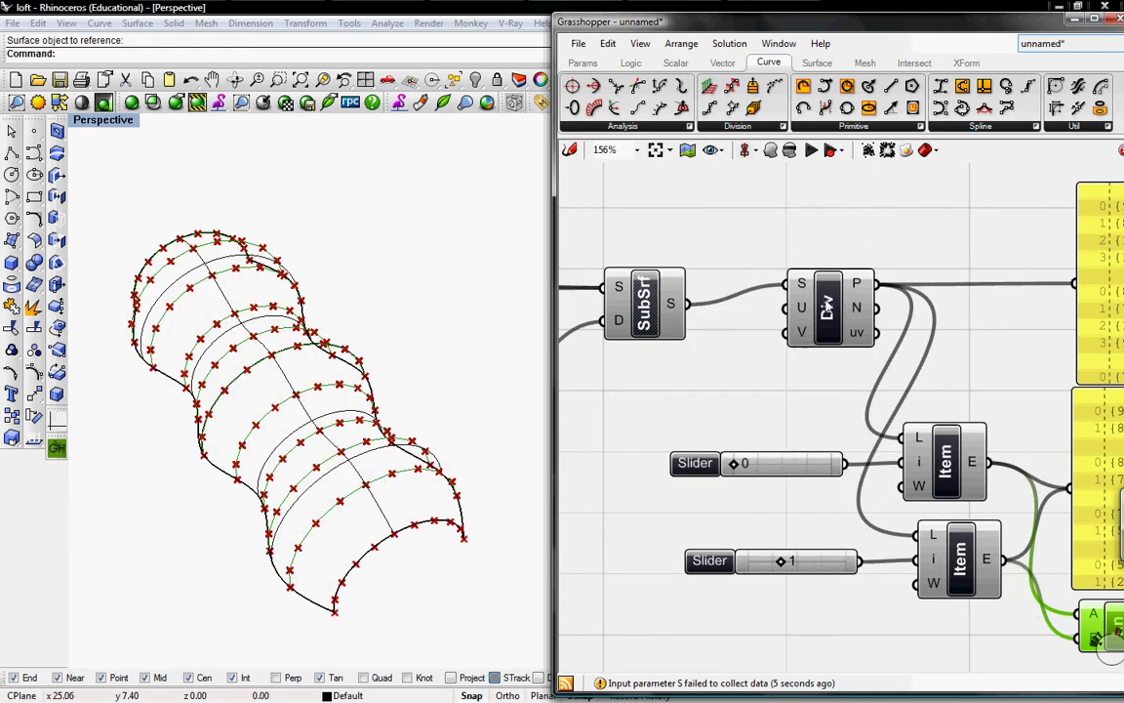
right_click(827, 305)
left_click(837, 327)
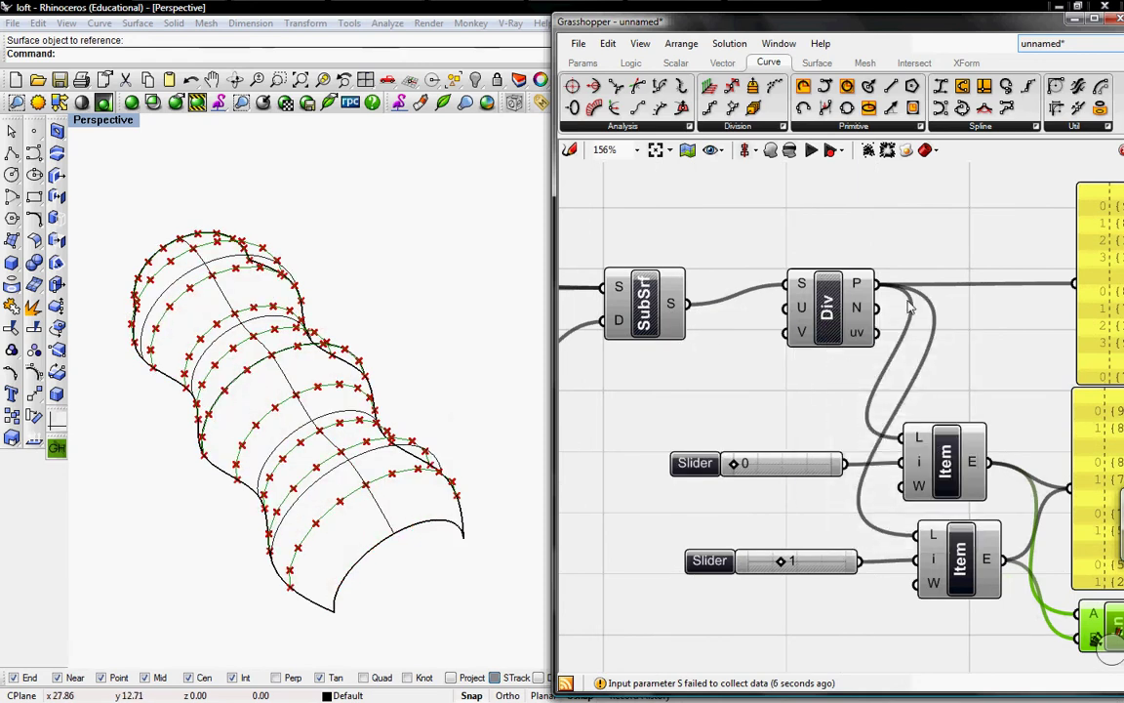
right_click_drag(854, 403, 749, 289)
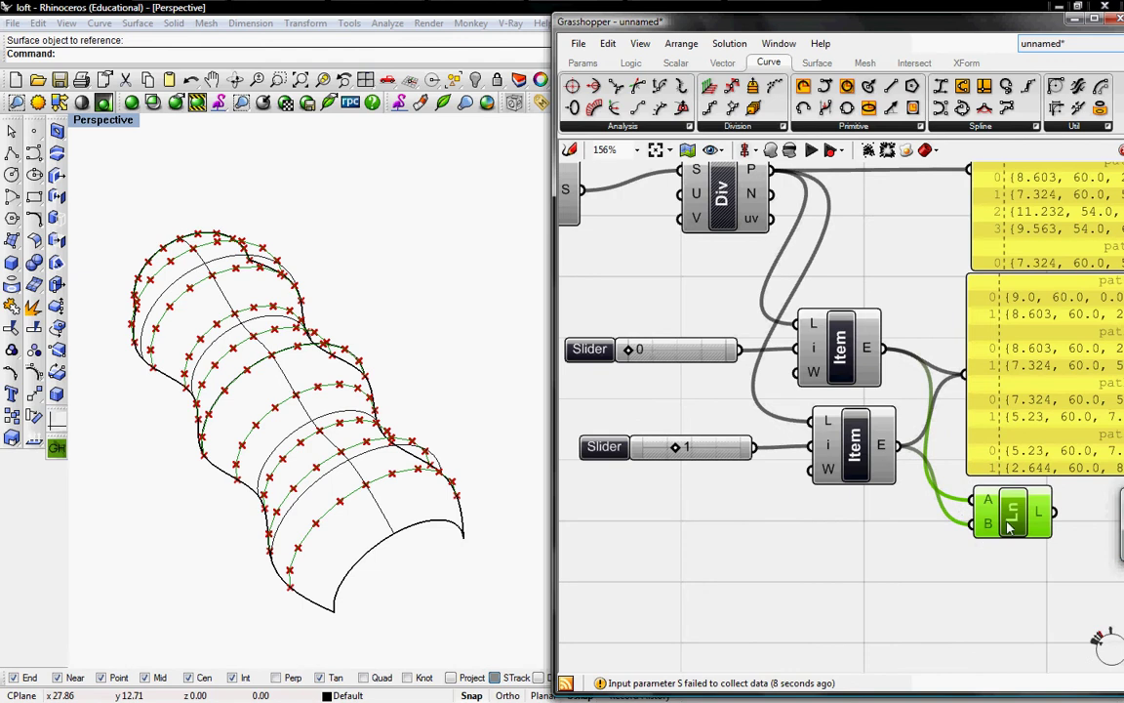
- Nudge the Line component slightly down and set the second List Item's slider to 2
left_click_drag(1010, 527, 1010, 533)
right_click_drag(331, 497, 244, 468)
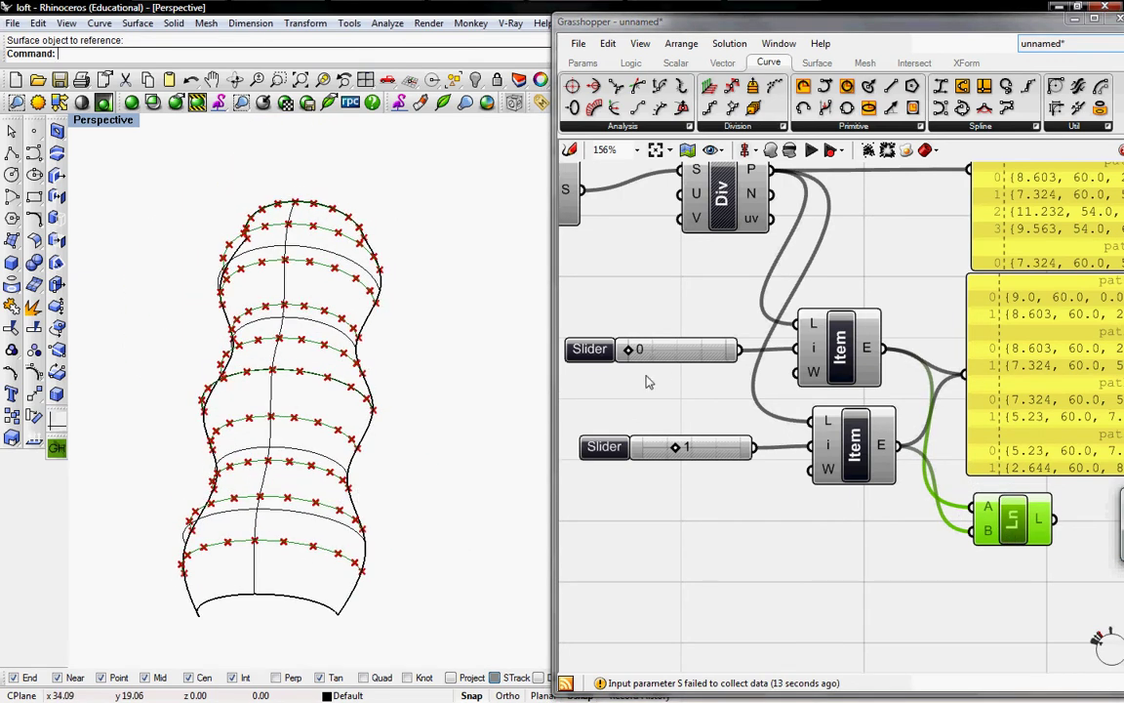
left_click_drag(674, 448, 707, 446)
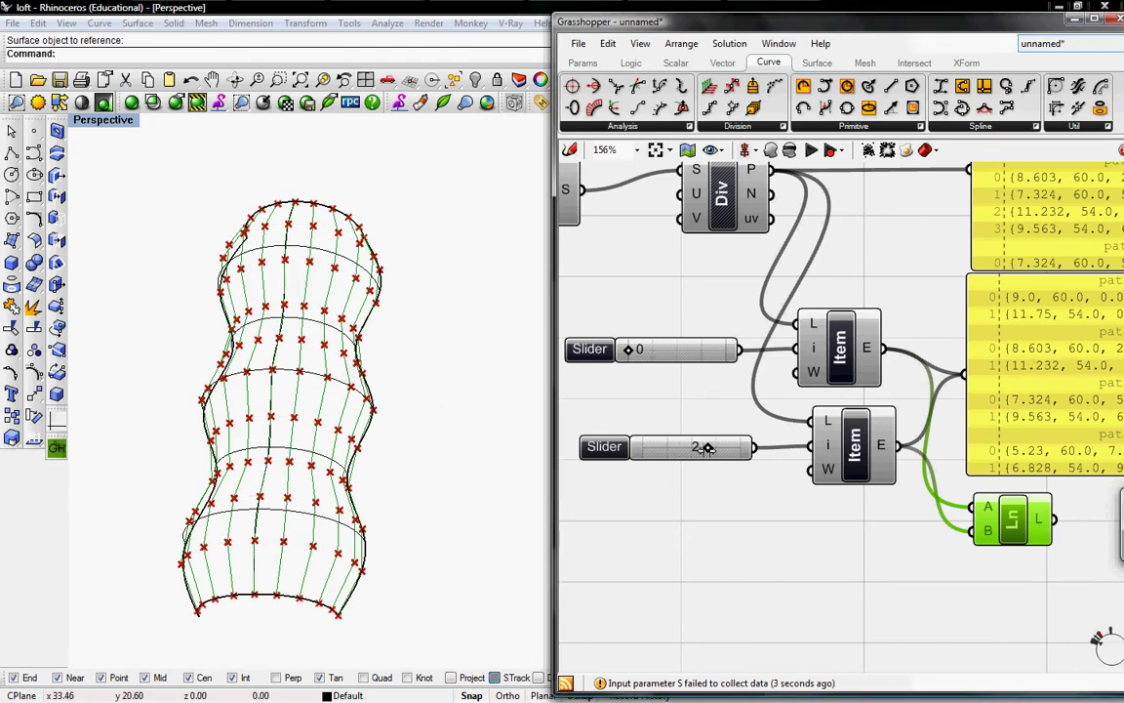
- Try the second List Item's slider at 3, return it to 2, and set the first List Item's slider to 1
left_click_drag(709, 447, 739, 447)
mouse_move(352, 455)
right_mouse_down()
mouse_move(324, 455)
mouse_move(359, 433)
mouse_move(353, 441)
right_mouse_up()
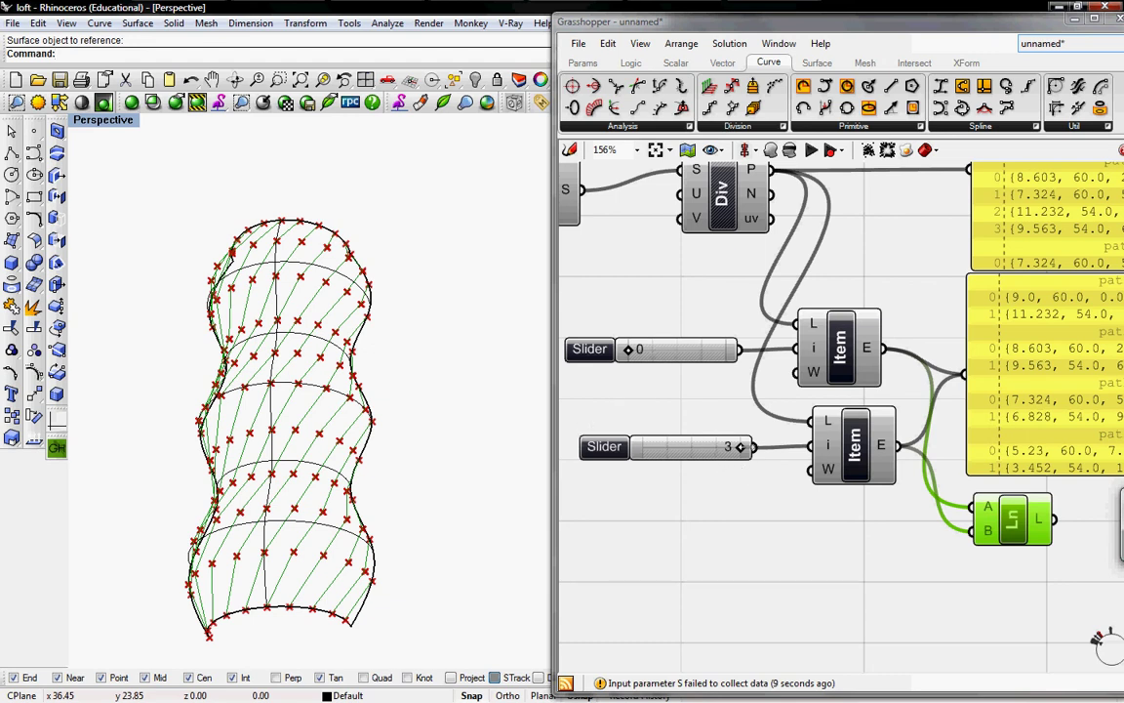
left_click_drag(739, 447, 713, 449)
left_click_drag(642, 353, 663, 353)
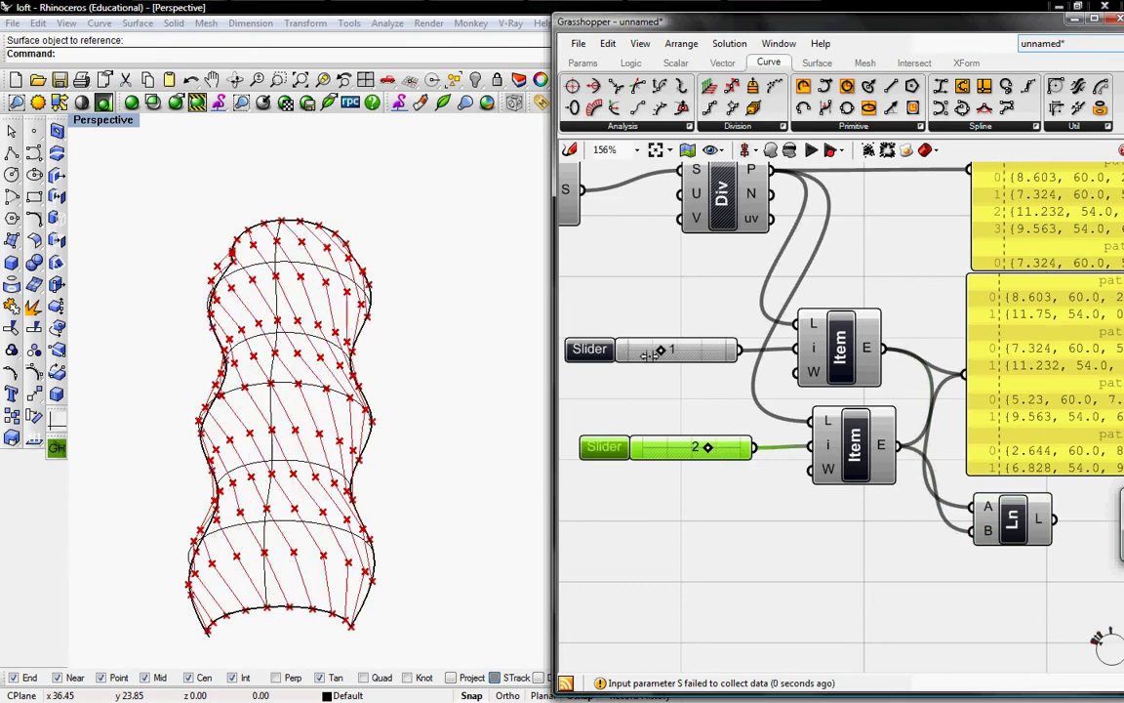
right_click_drag(353, 396, 347, 402)
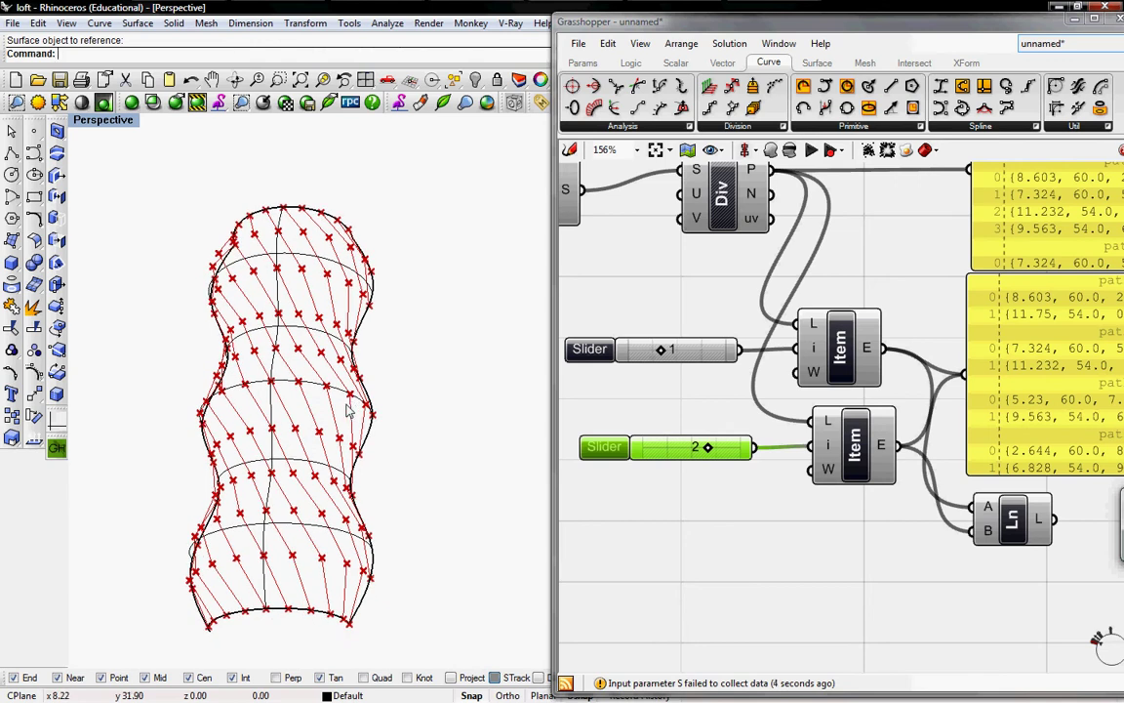
- Move the two point panels farther away from the Div and List Item components to free up canvas space
right_click_drag(893, 411, 835, 461)
scroll(810, 408, "down", 3)
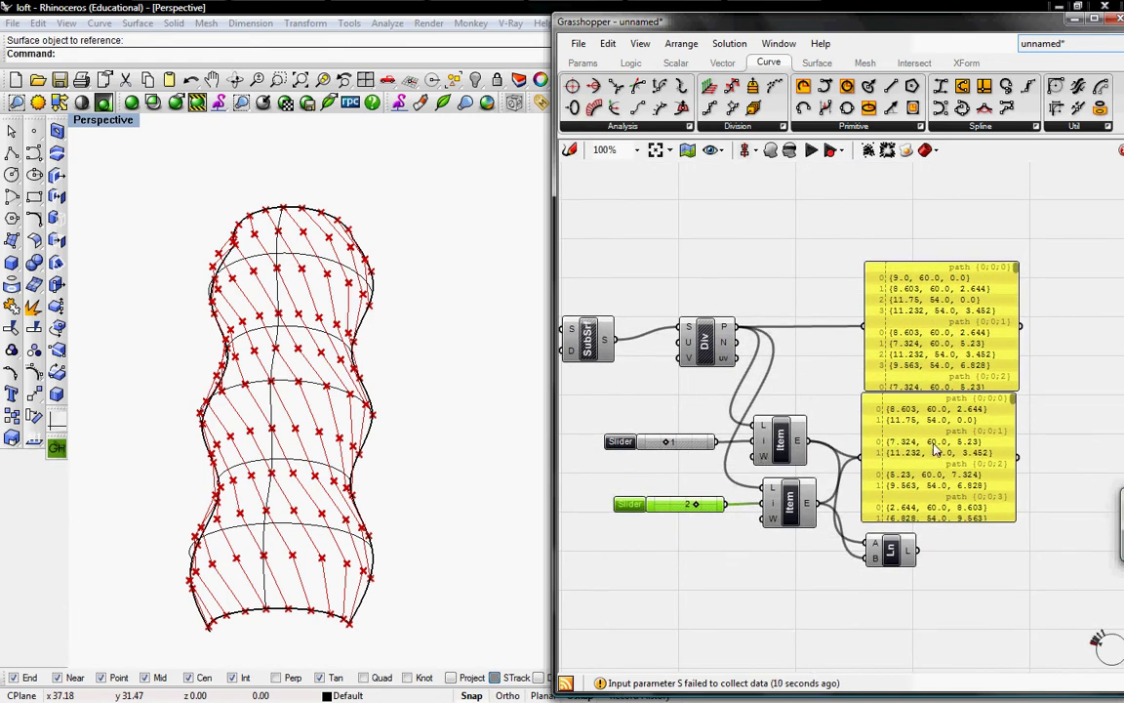
left_click_drag(948, 478, 980, 494)
left_click_drag(966, 349, 1040, 358)
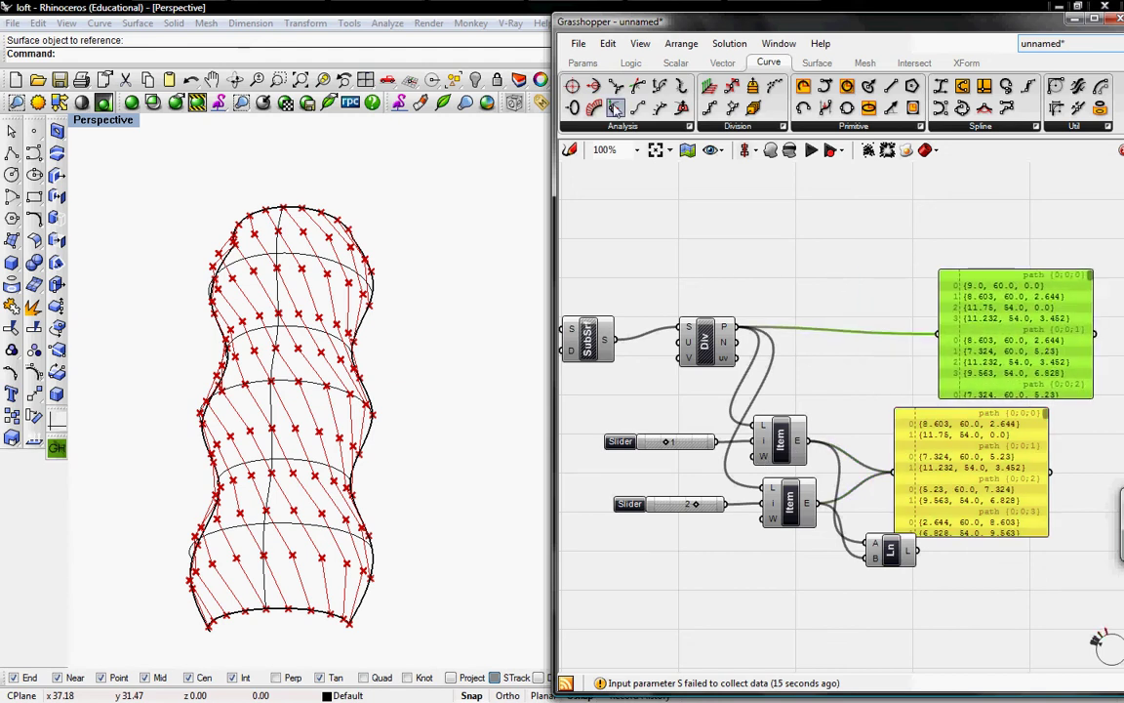
- Add a Cull Pattern component near Div and connect Div's P output to its L input
left_click(644, 62)
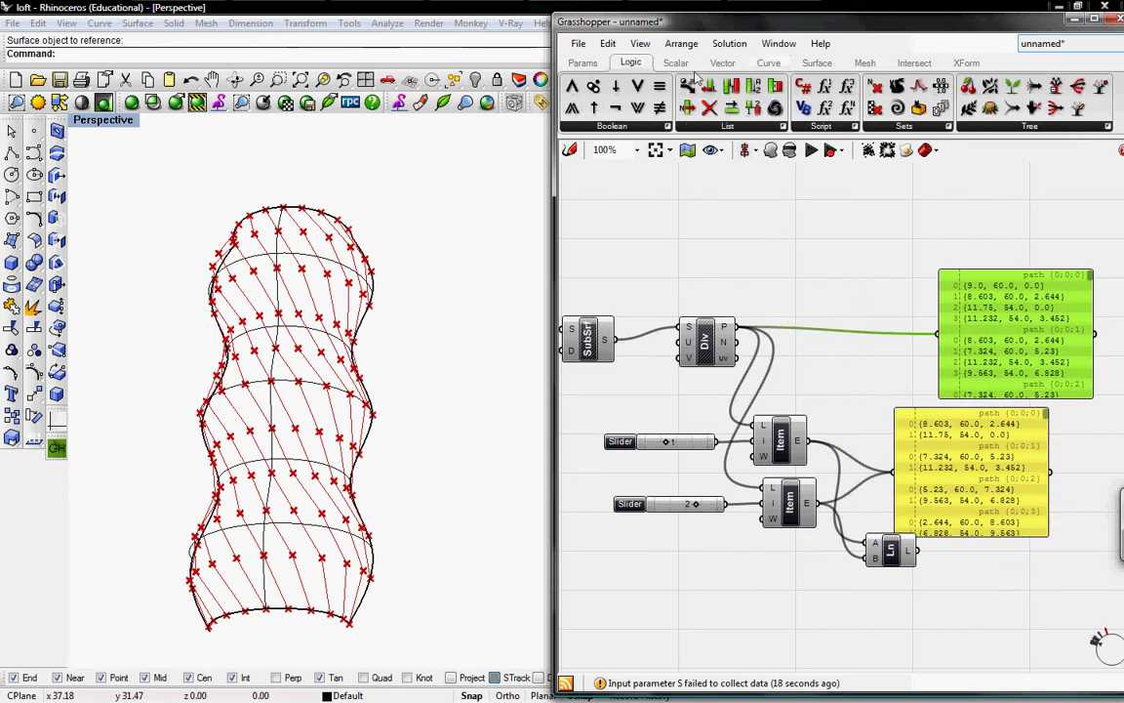
left_click(905, 129)
left_click_drag(904, 171, 851, 342)
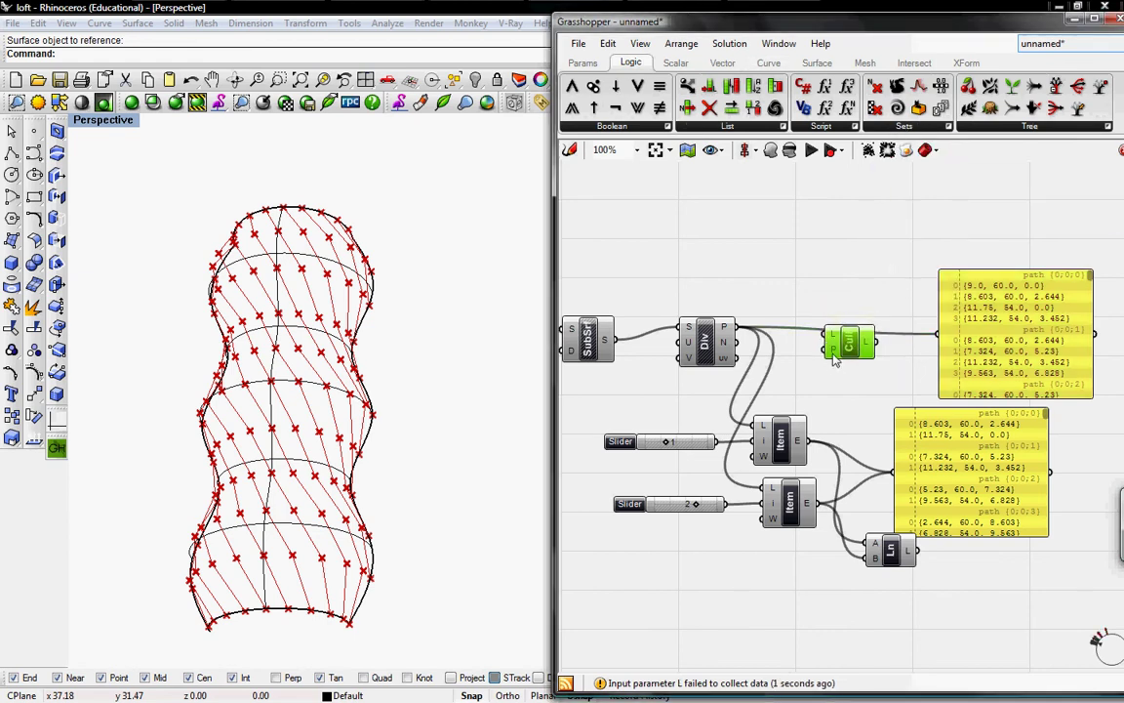
mouse_move(835, 359)
left_click_drag(824, 334, 738, 326)
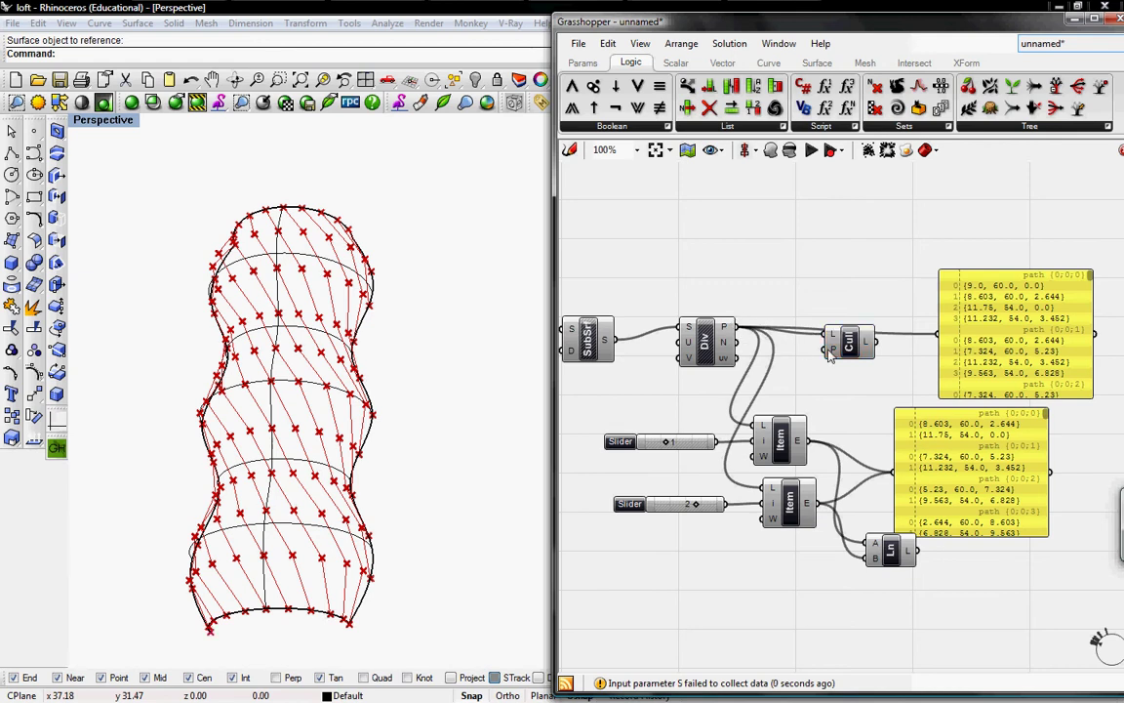
mouse_move(830, 360)
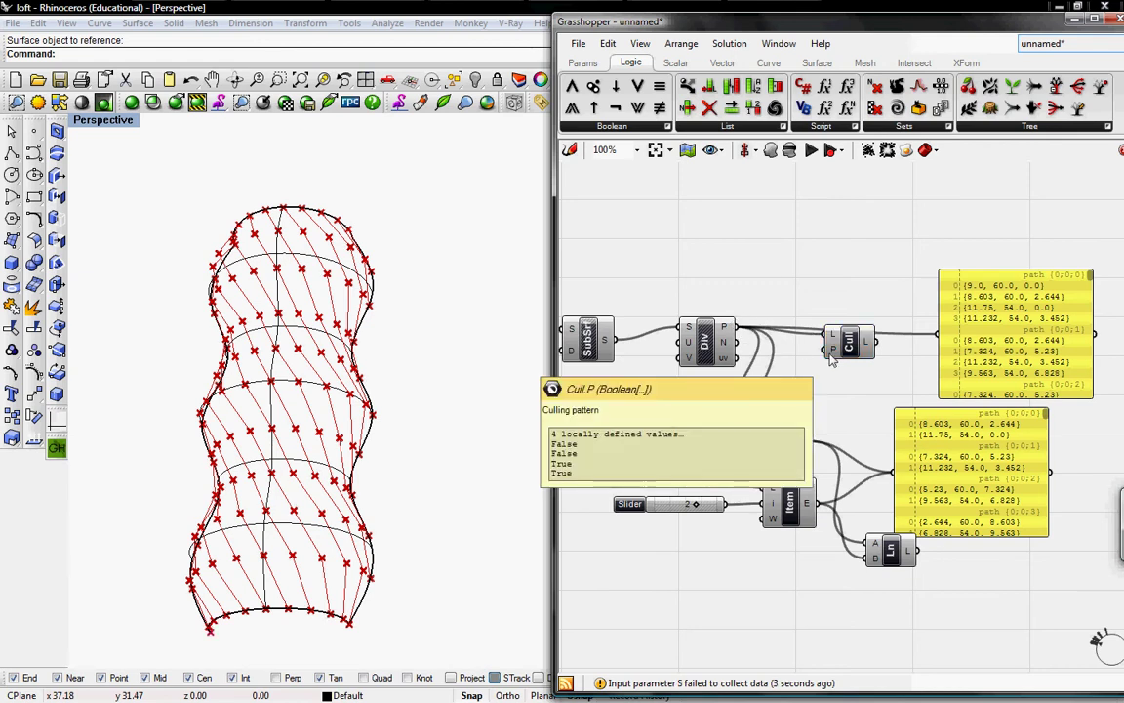
left_click_drag(847, 343, 790, 360)
- Feed the Cull component's L output to the lower panel in place of the List Item outputs
left_click_drag(974, 456, 1016, 451)
left_click_drag(938, 469, 818, 357)
right_click_drag(954, 453, 879, 460)
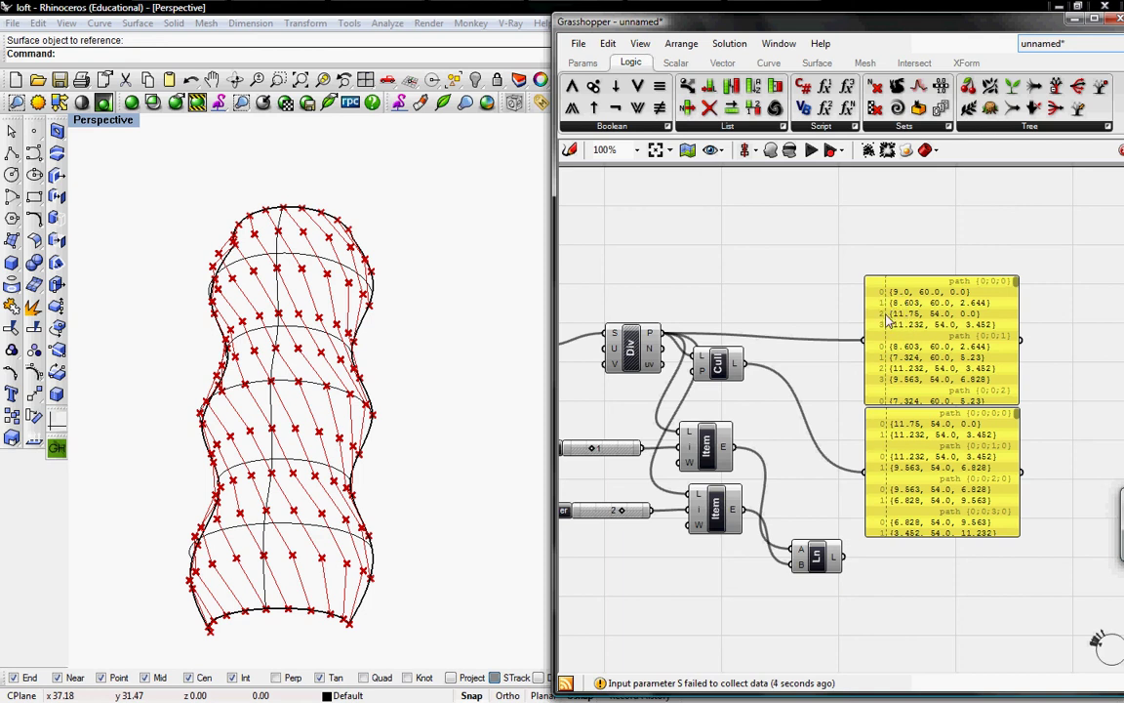
- Set the Cull component's P pattern to the Boolean values True, False, False, False
right_click_drag(777, 376, 842, 348)
right_click(768, 345)
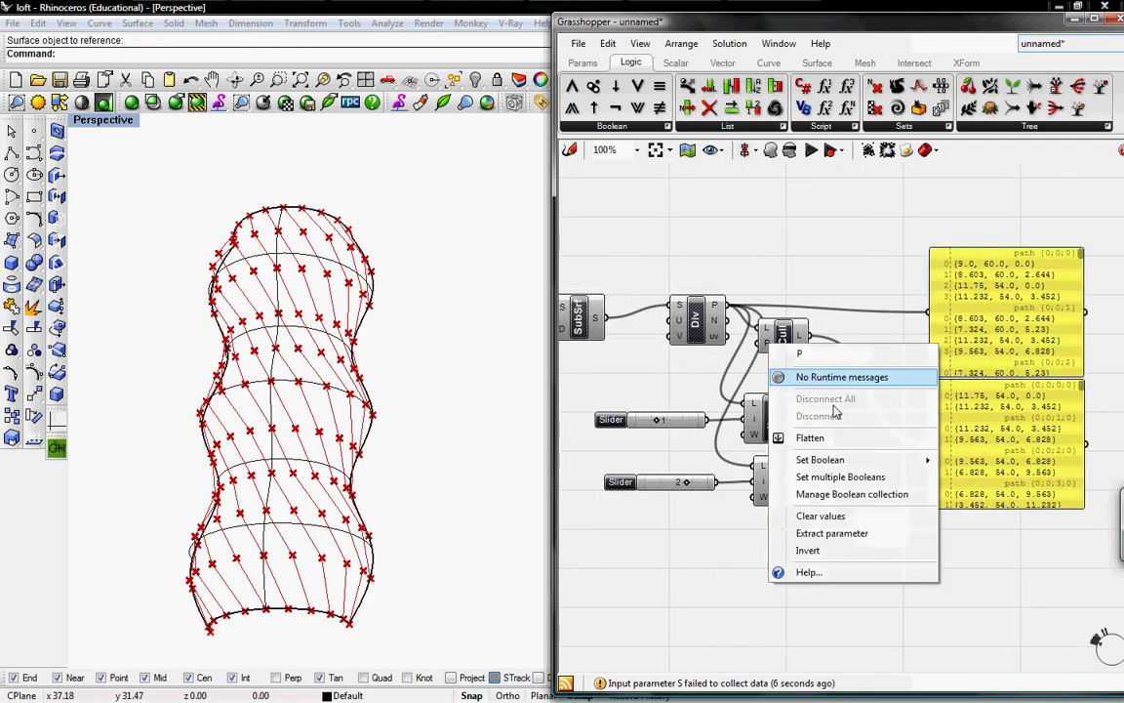
left_click(852, 495)
left_click_drag(698, 381, 663, 353)
type("Tr")
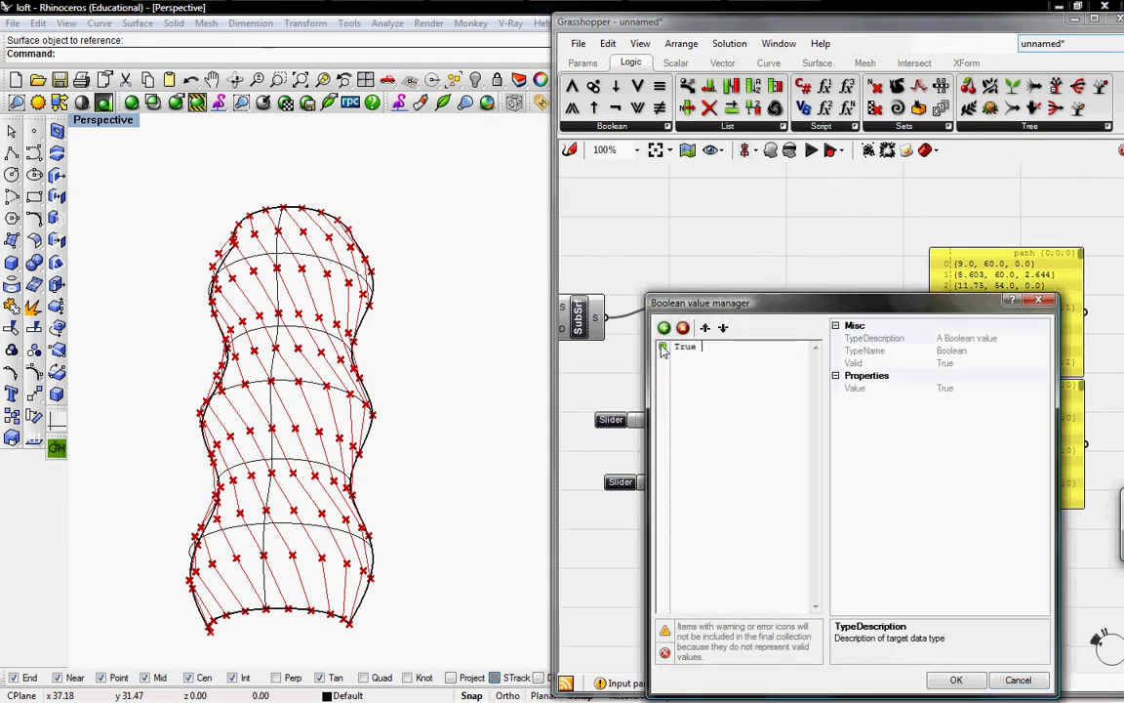
type("ue")
key("Return")
type("False")
key("Return")
type("False")
key("Return")
type("Fa")
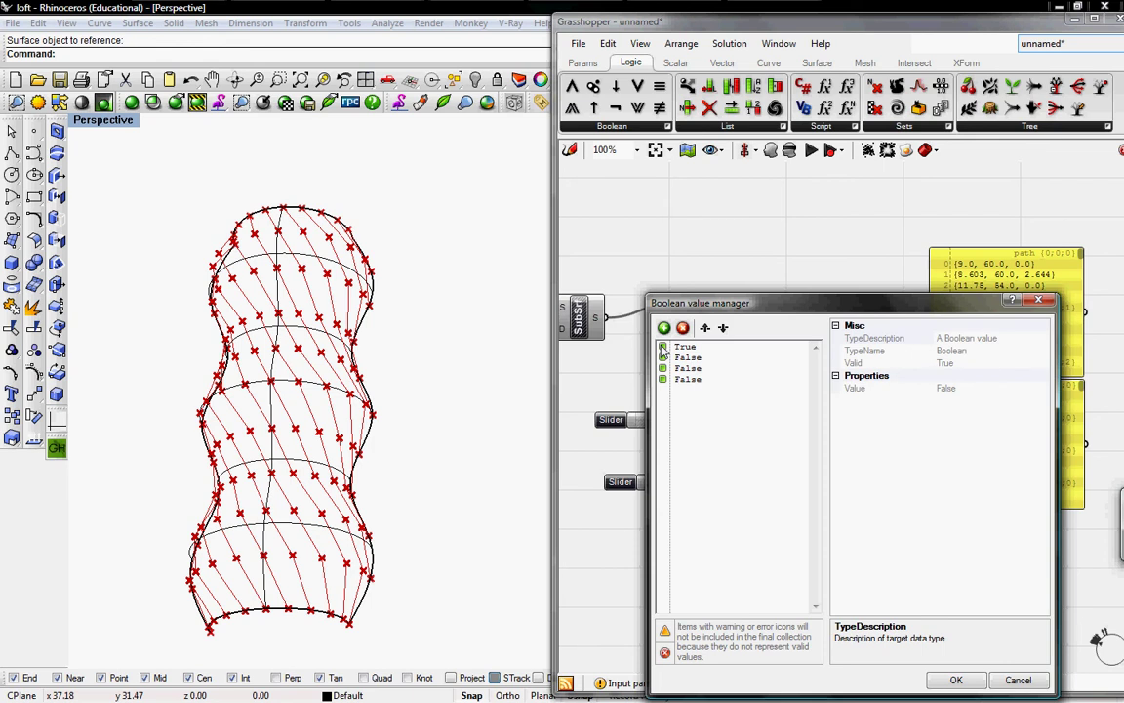
left_click(957, 680)
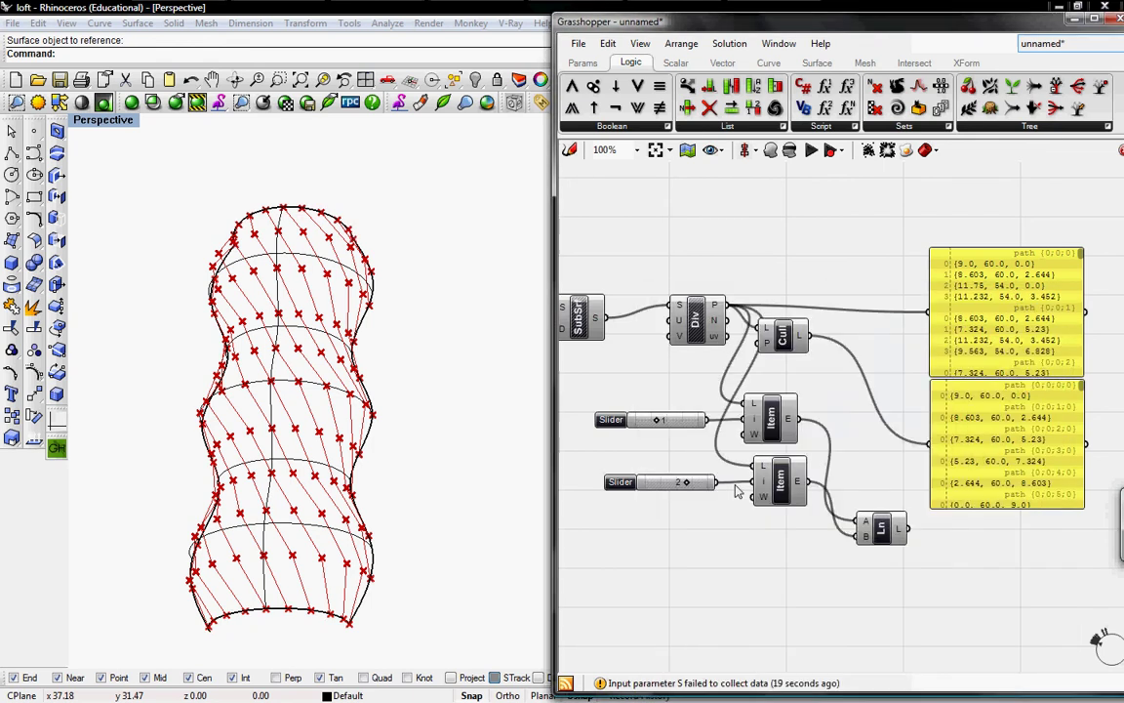
- Duplicate the Cull component and set the pattern of one of the two to False, True, False, False
left_click_drag(765, 341, 822, 334)
right_click(809, 340)
left_click(842, 482)
left_click_drag(715, 346, 652, 330)
type("Fa")
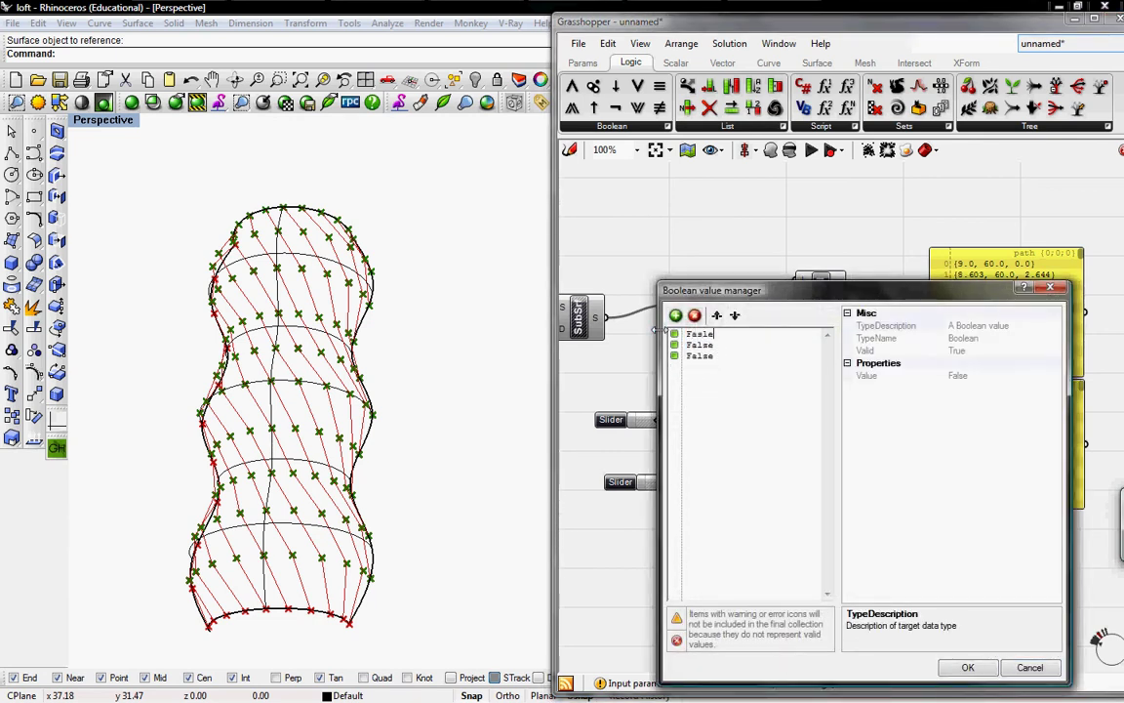
type("lse")
key("Return")
type("True")
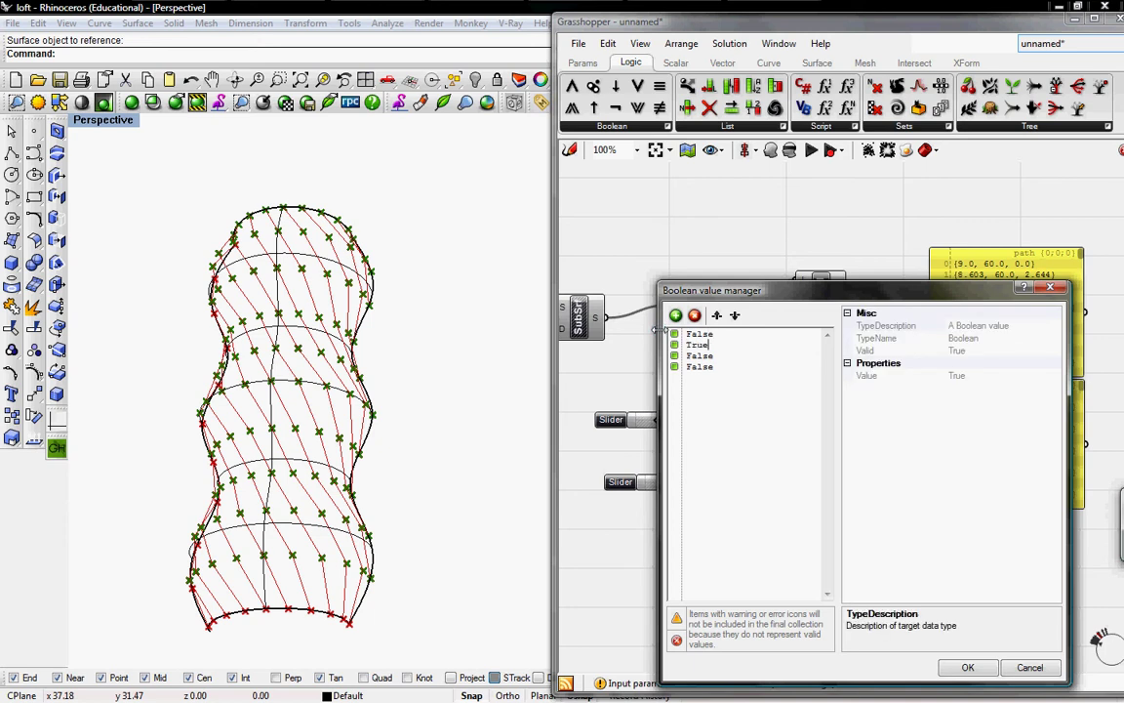
left_click(950, 665)
- Add the second Cull's output to the lower panel, and set the List Item sliders to 0 and 1
left_click_drag(854, 329, 927, 445)
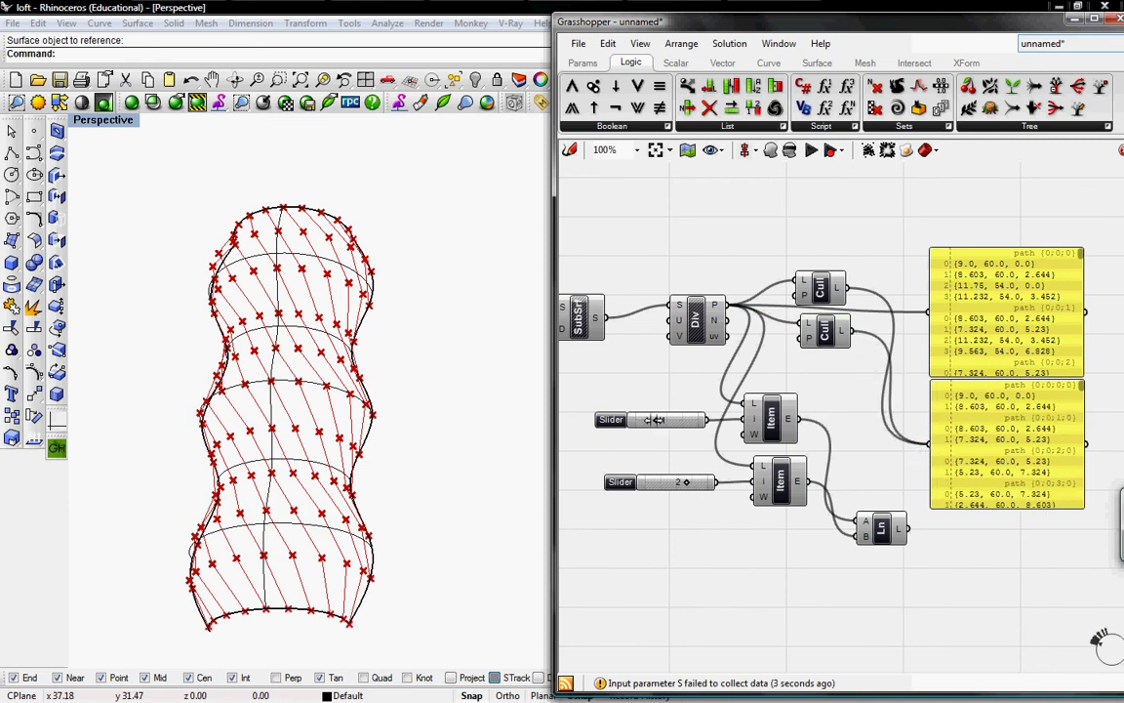
left_click_drag(612, 419, 615, 421)
left_click_drag(652, 482, 658, 486)
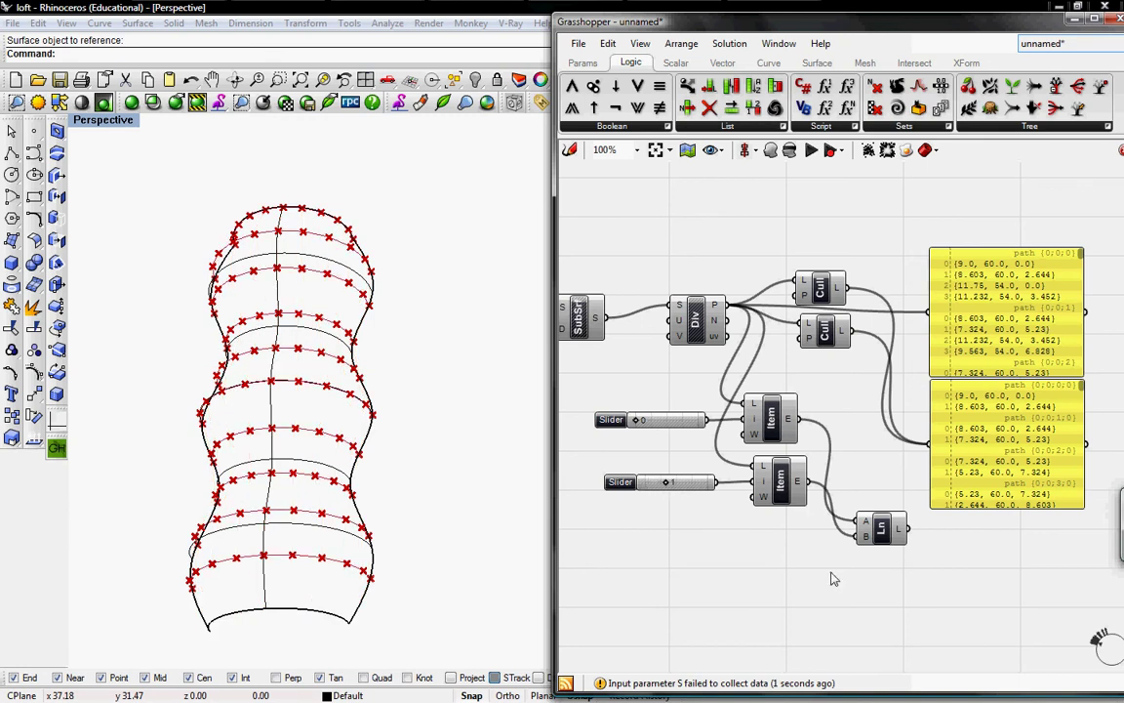
- Delete both List Item components together with their sliders and the Line component
left_click_drag(886, 594, 536, 346)
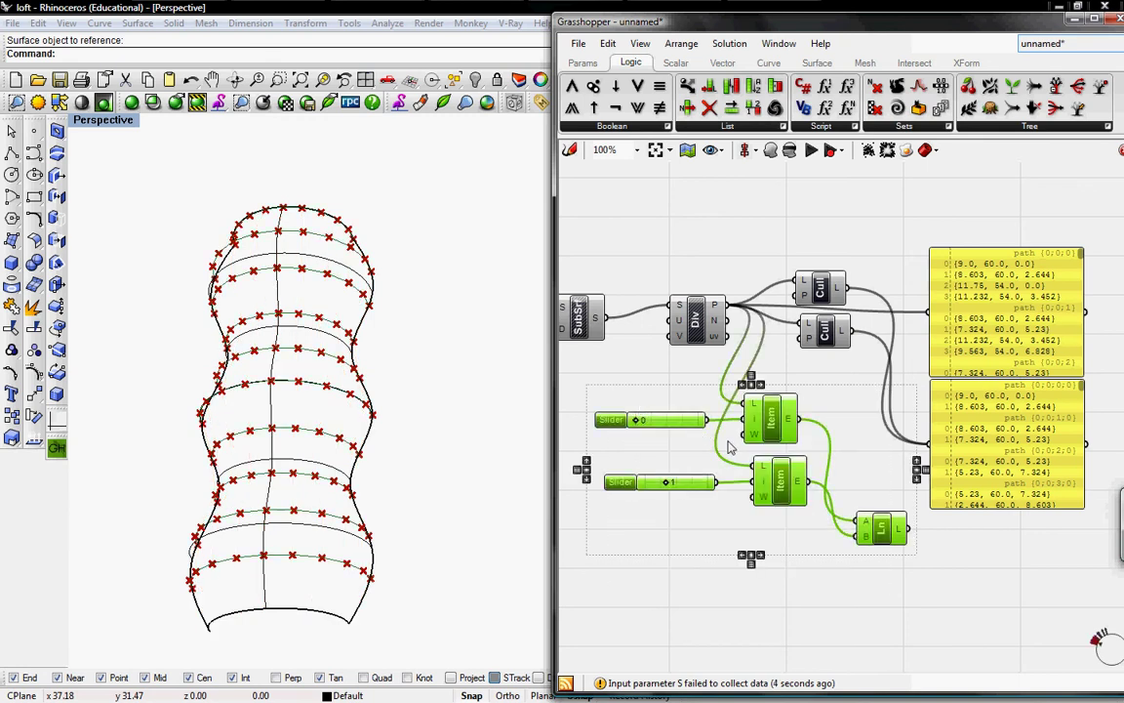
key("Delete")
- Copy the second Cull component below it and set the copy's pattern to False, False, True, False
left_click(825, 332)
key("ctrl+c")
key("ctrl+v")
left_click_drag(817, 376, 811, 401, "alt")
right_click(811, 383)
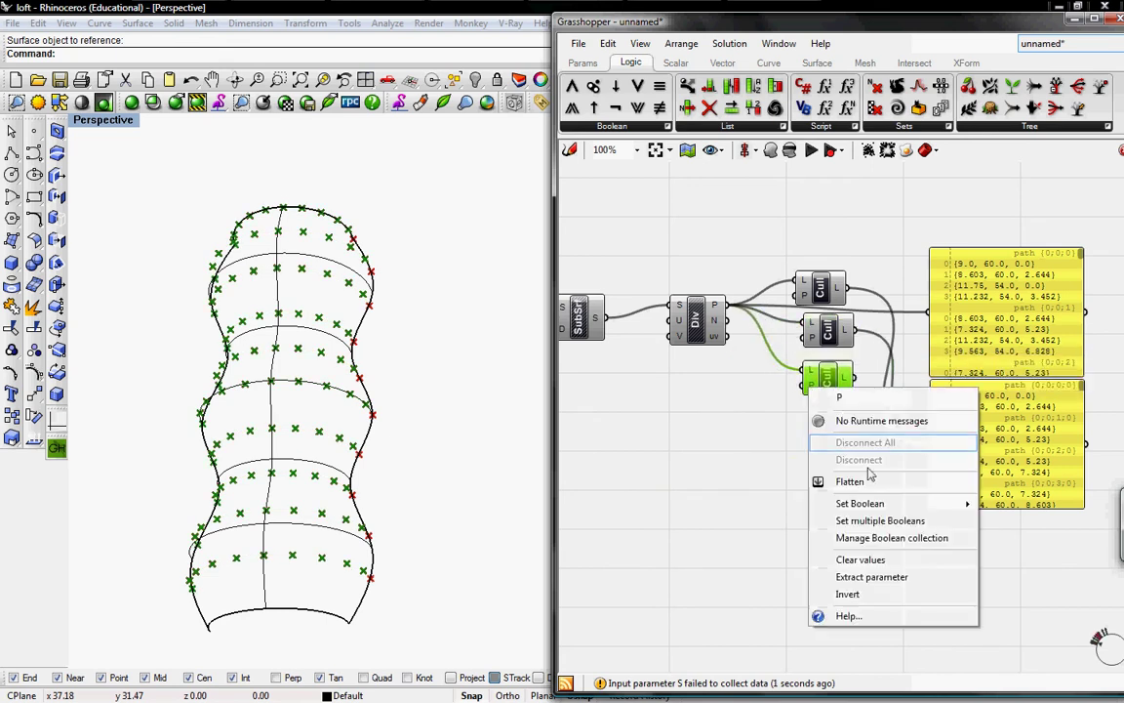
left_click(870, 536)
left_click_drag(718, 372, 686, 361)
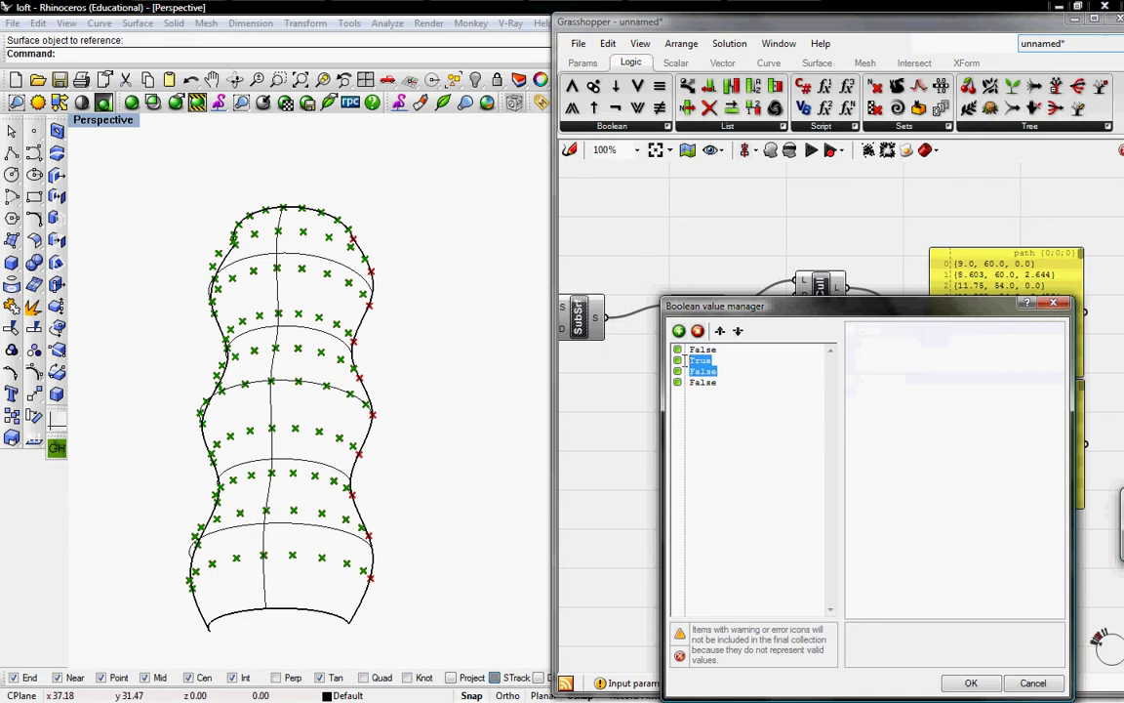
type("Fa")
type("False")
key("Return")
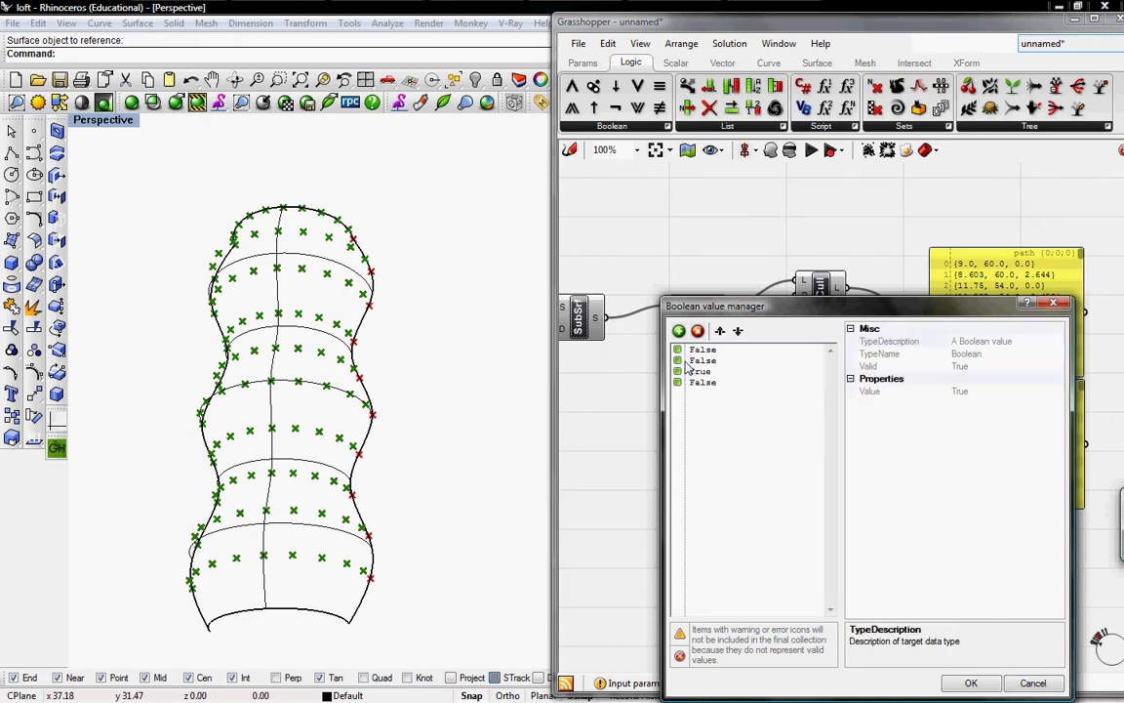
left_click(987, 683)
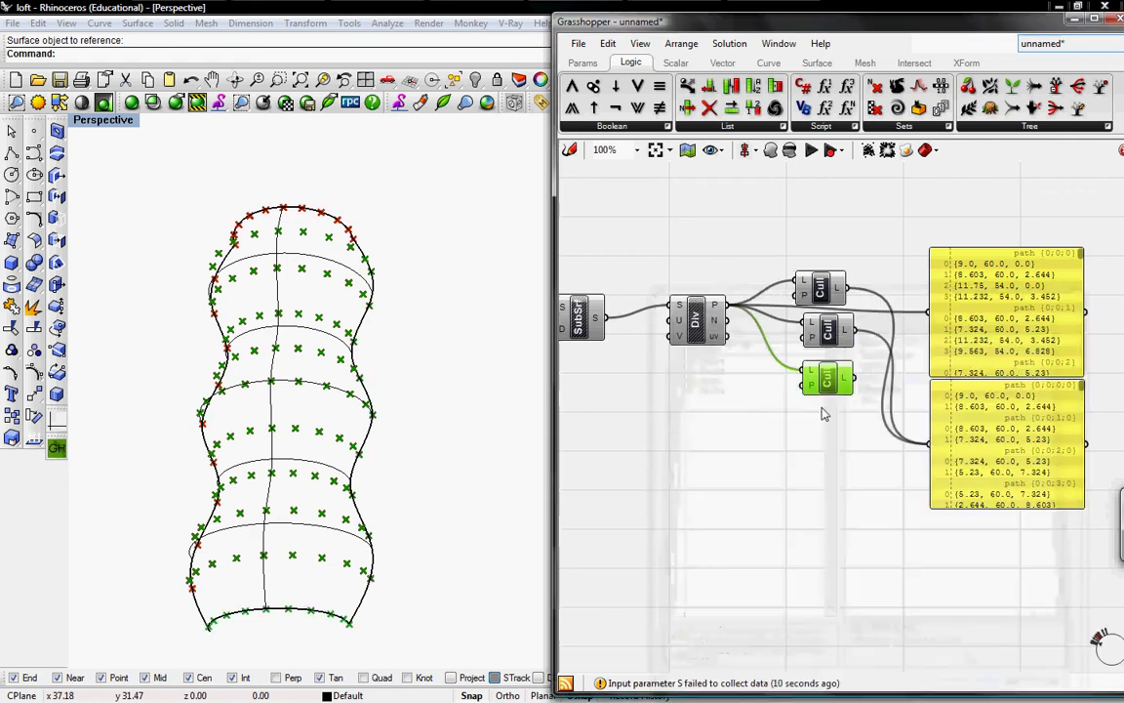
- Copy the third Cull component below it and set the copy's pattern to False, False, False, True
left_click_drag(836, 388, 840, 431, "alt")
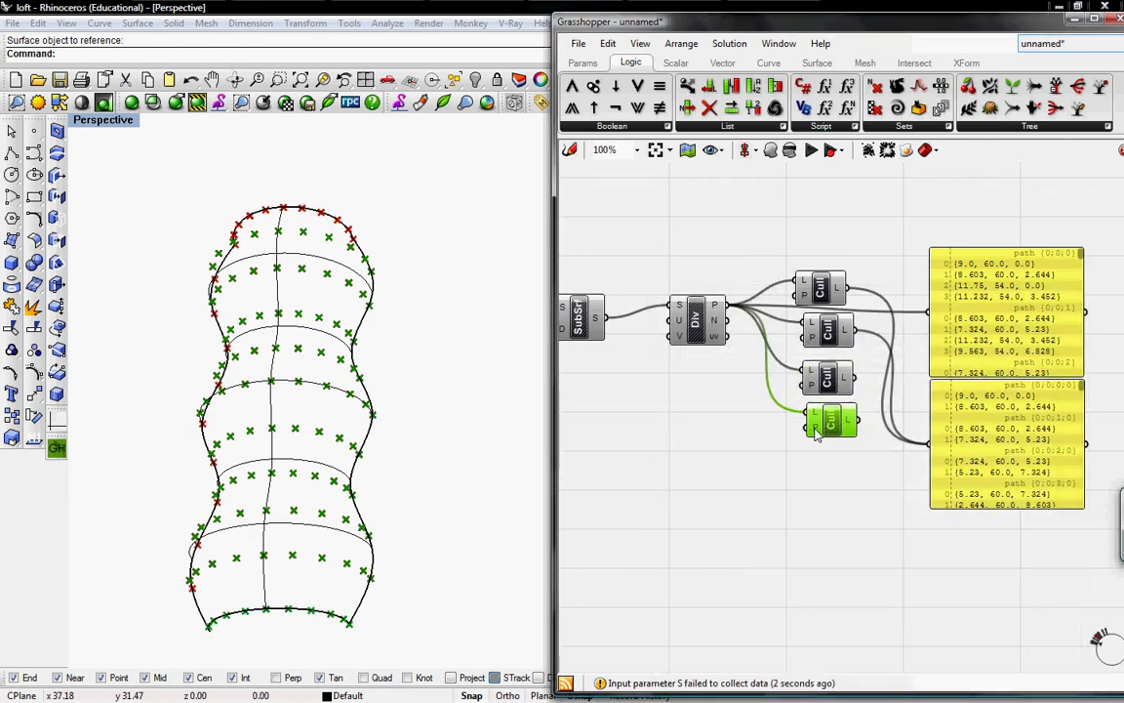
right_click(817, 428)
left_click(859, 581)
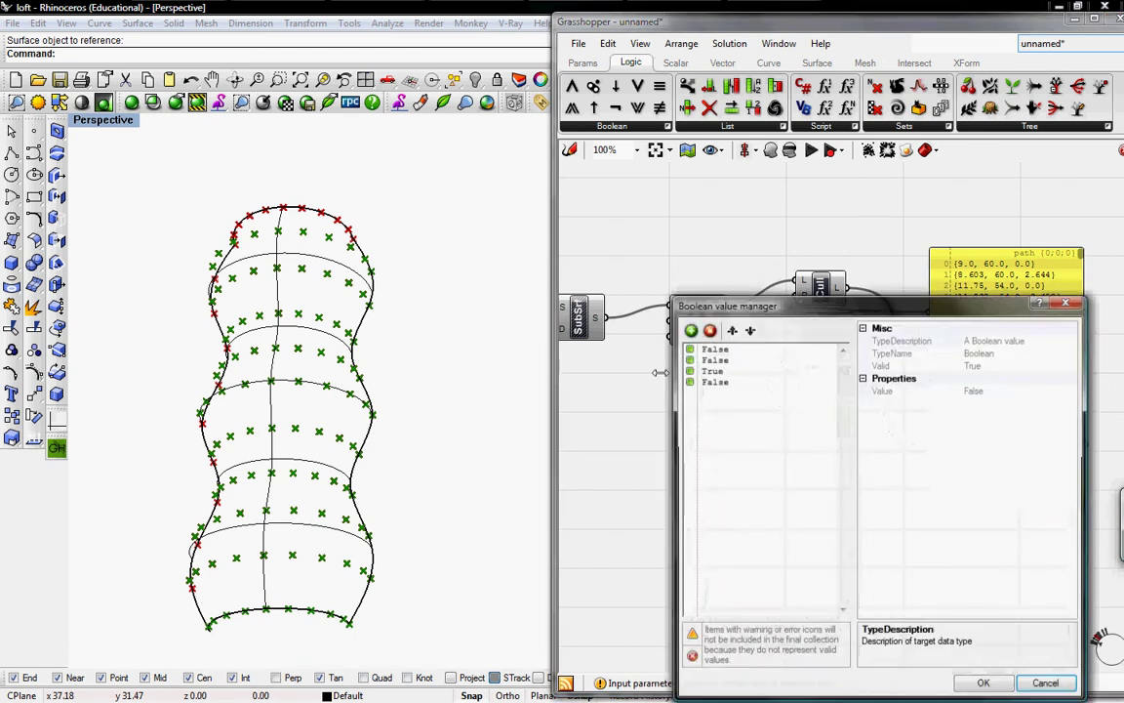
left_click_drag(732, 383, 701, 366)
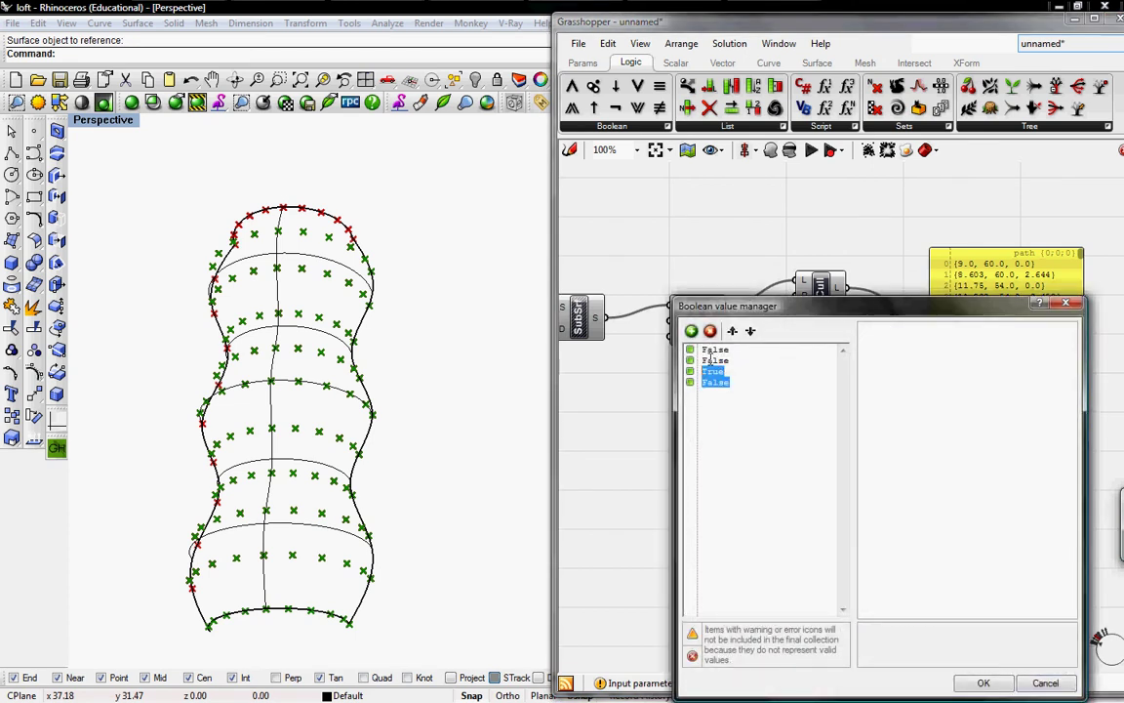
type("False")
key("Return")
type("True")
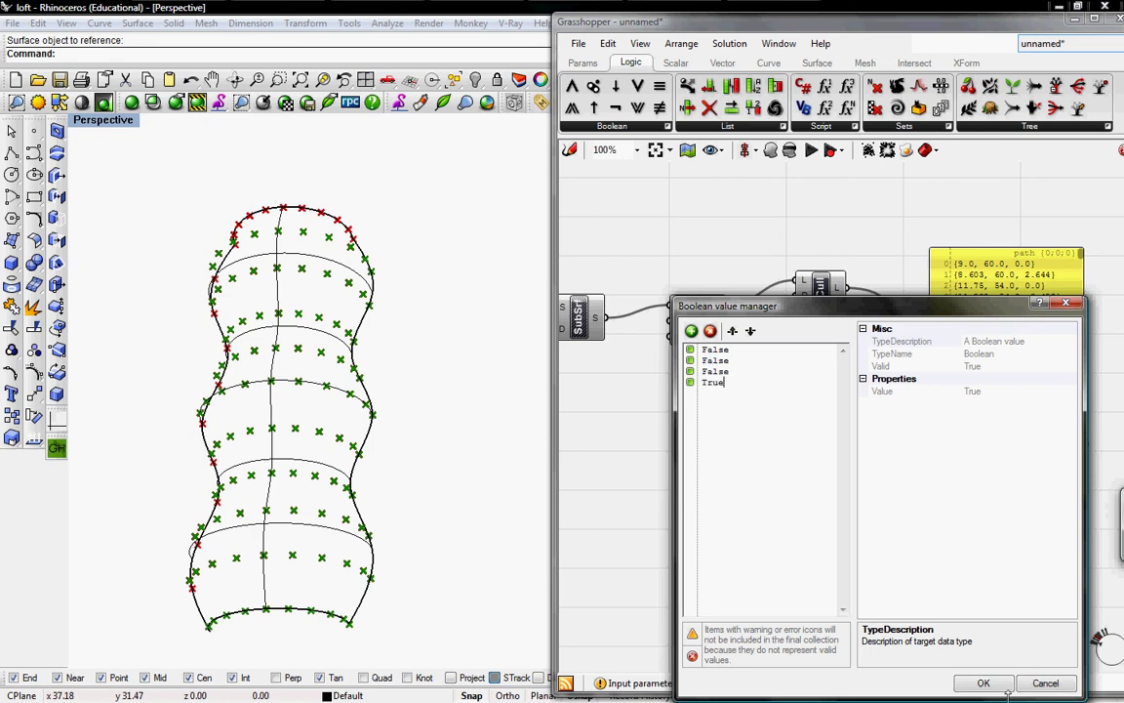
left_click(983, 683)
- Delete both point panels from the canvas
right_click_drag(782, 338, 692, 366)
left_click(910, 464)
key("Delete")
left_click(914, 354)
key("Delete")
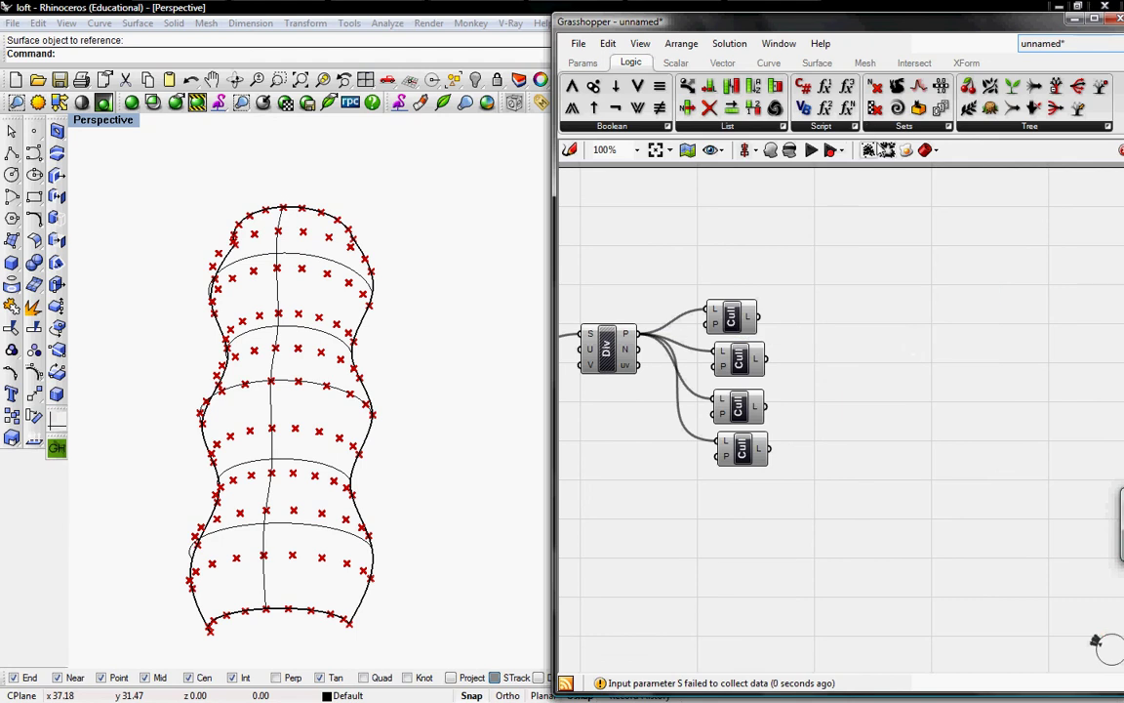
- Add a Line component and connect the first Cull's L output to A and the fourth Cull's to B
left_click(768, 63)
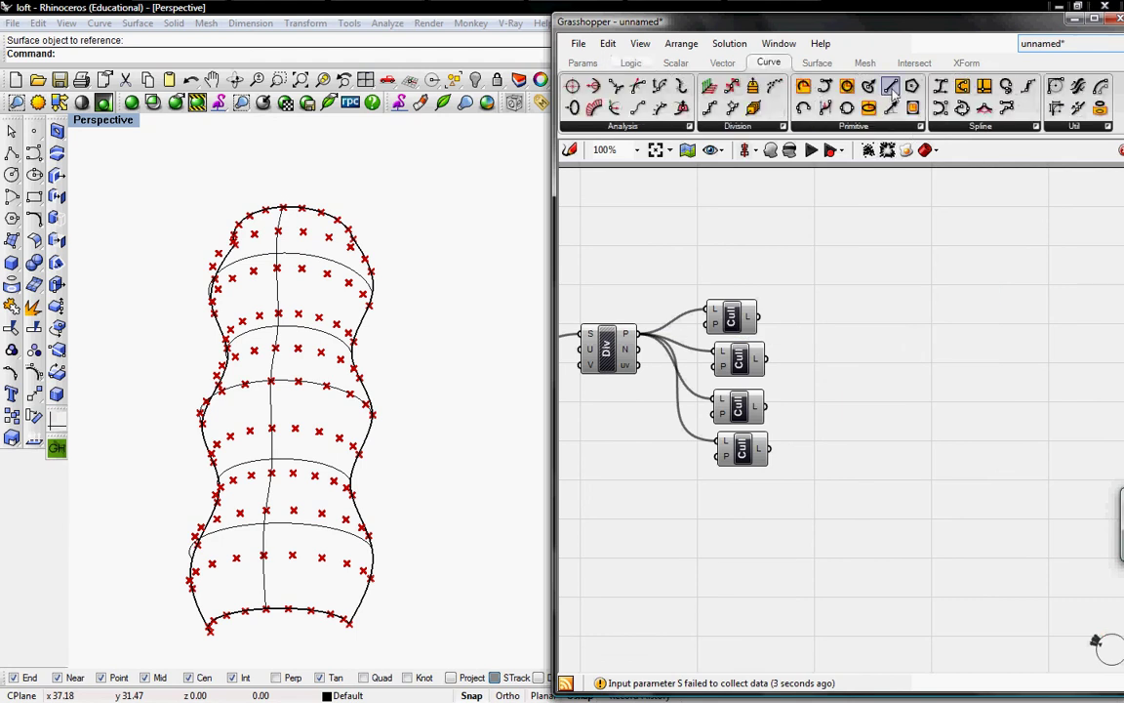
left_click_drag(890, 86, 899, 322)
left_click_drag(758, 317, 769, 450)
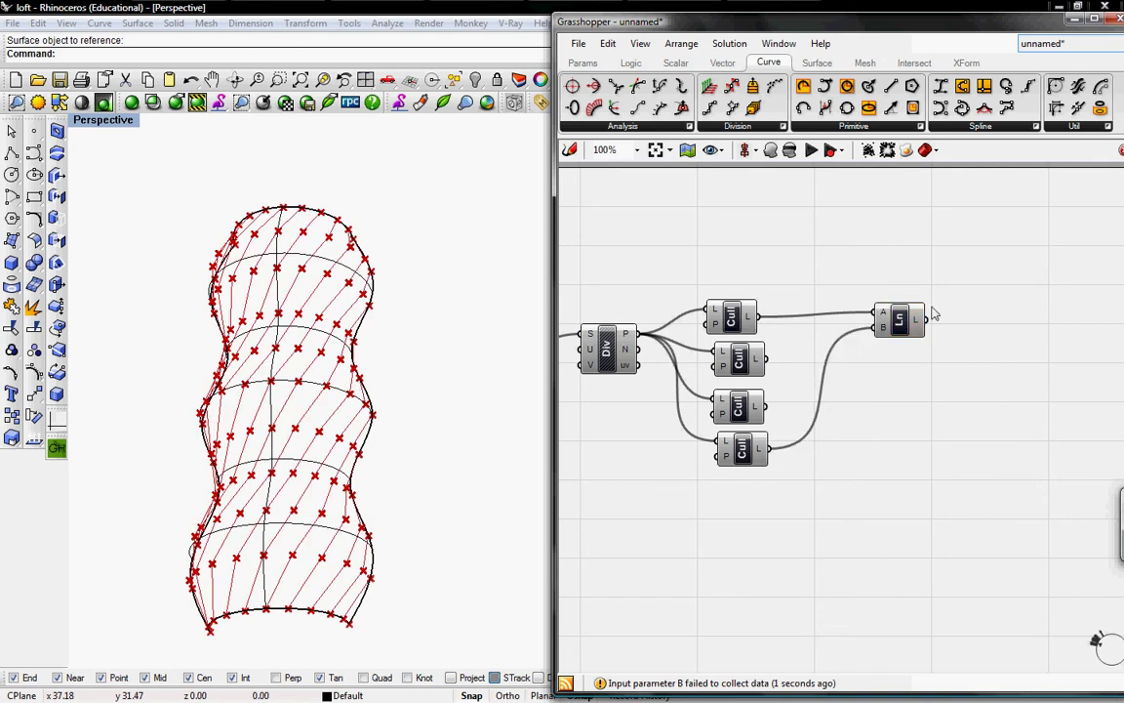
- Duplicate the Line component and connect the second Cull's L output to the copy's A and the third's to B
left_click_drag(900, 322, 899, 388, "alt")
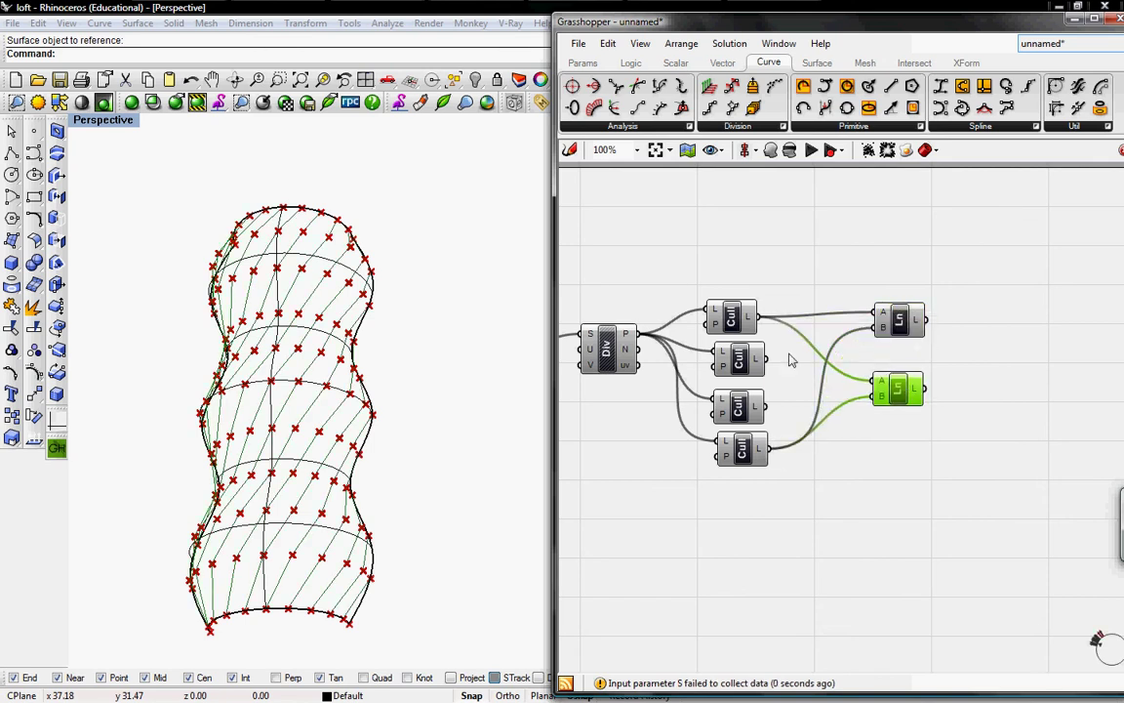
left_click_drag(768, 358, 767, 407)
right_click_drag(156, 448, 374, 525)
scroll(333, 436, "up", 5)
right_click_drag(336, 435, 298, 426)
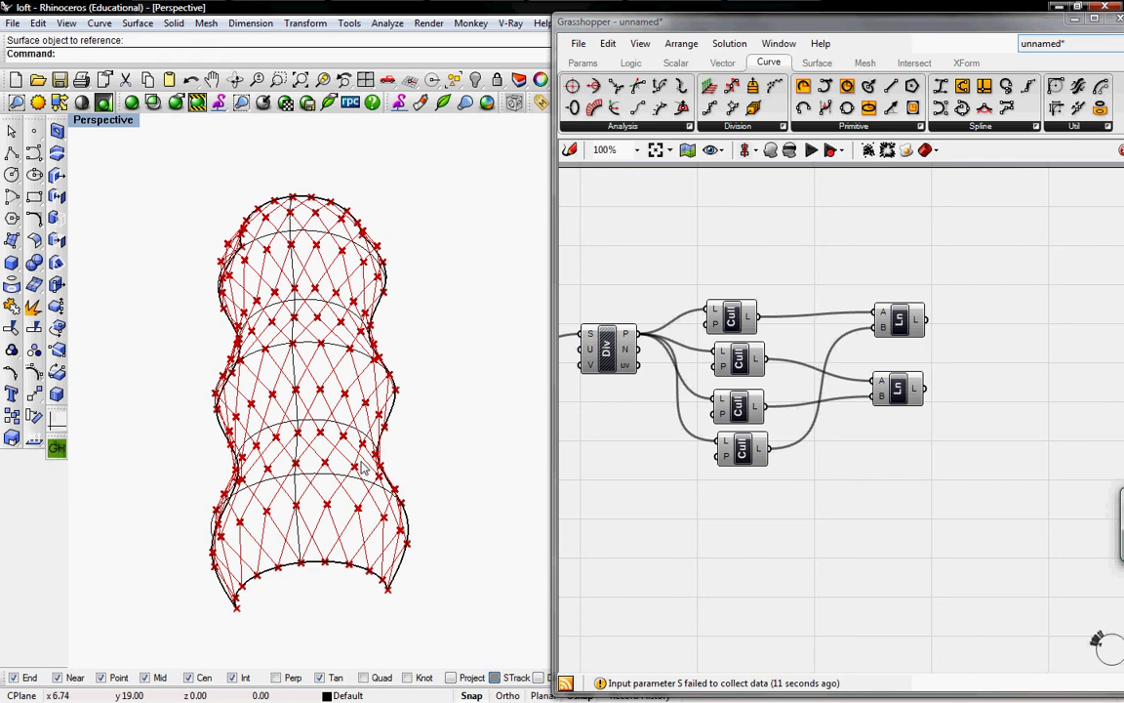
- Add a Curve On Surface component beside the two Line components
right_click_drag(829, 403, 876, 377)
right_click_drag(926, 309, 853, 330)
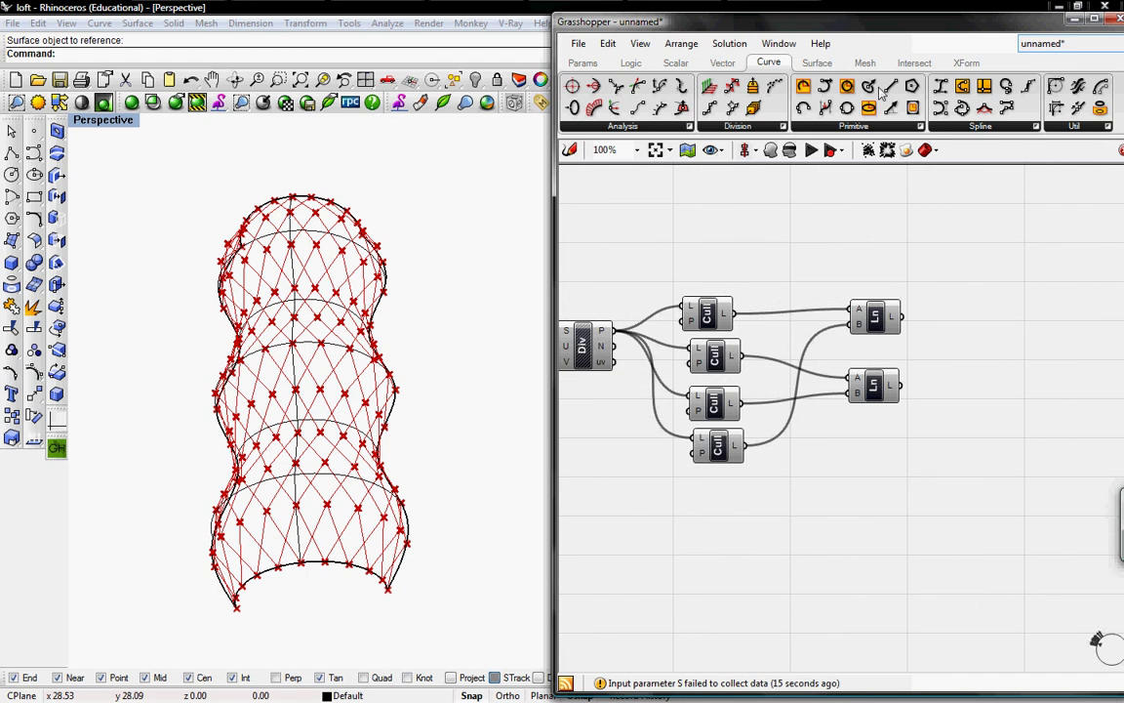
left_click(980, 126)
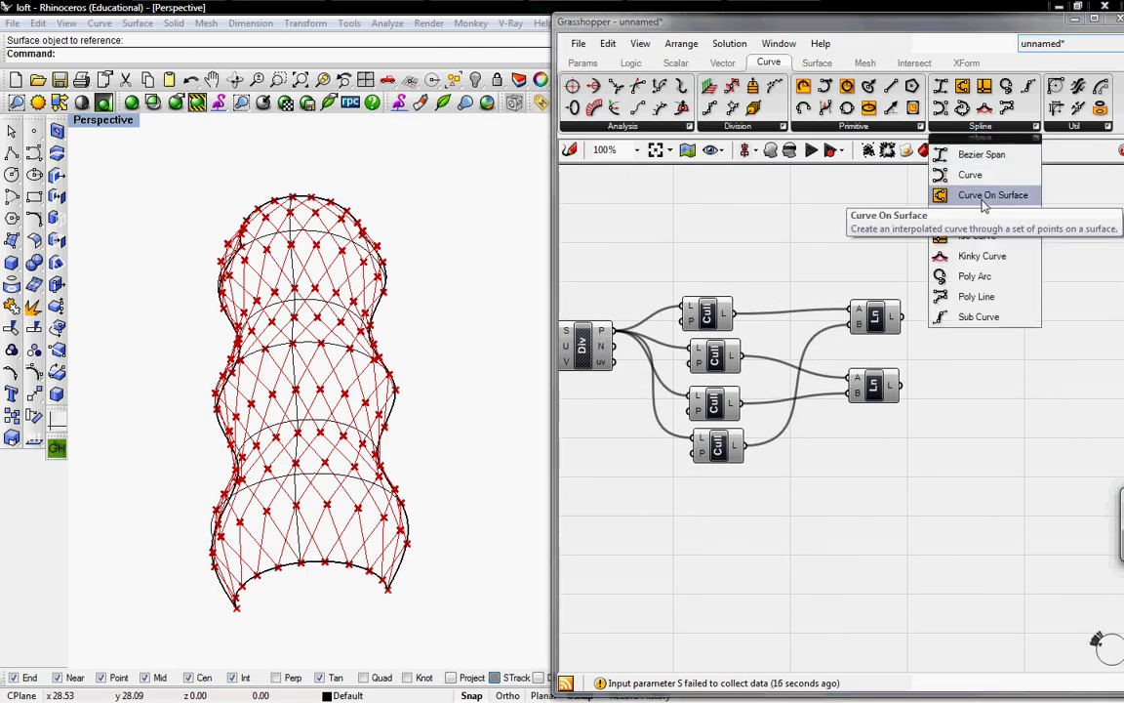
left_click_drag(985, 202, 983, 341)
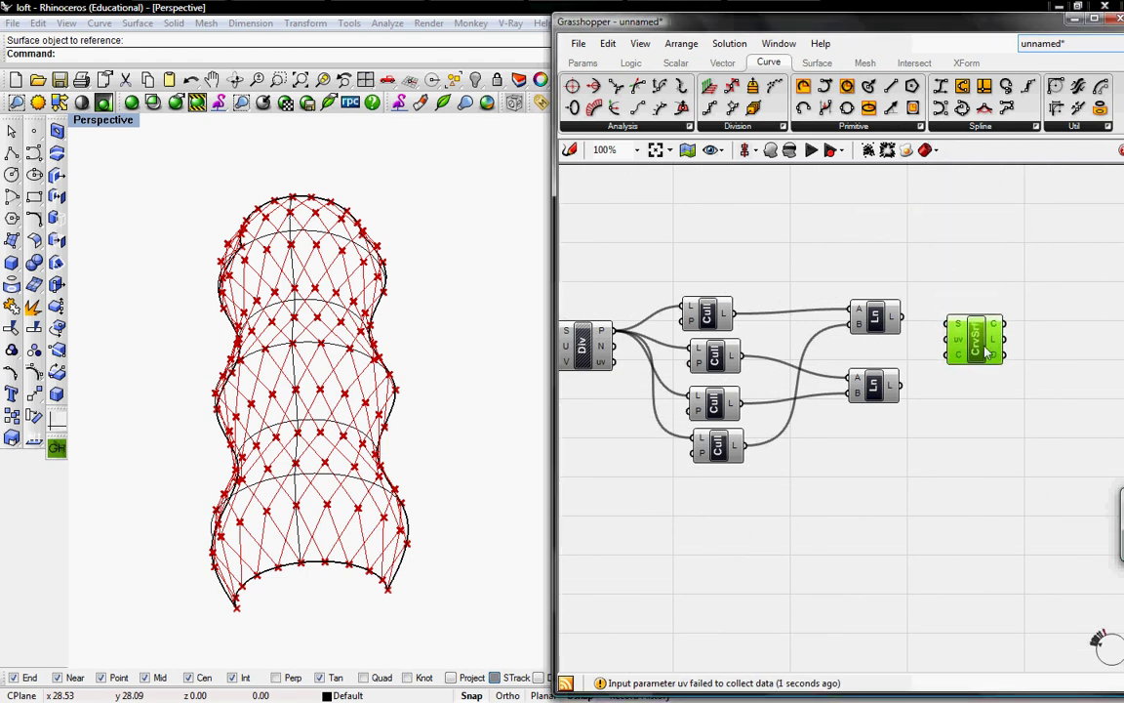
- Connect the Srf parameter and the Loft output to Curve On Surface's S input and add a duplicate component below with the same inputs
scroll(976, 337, "down", 3)
right_click_drag(1008, 314, 1039, 342)
scroll(963, 346, "down", 2)
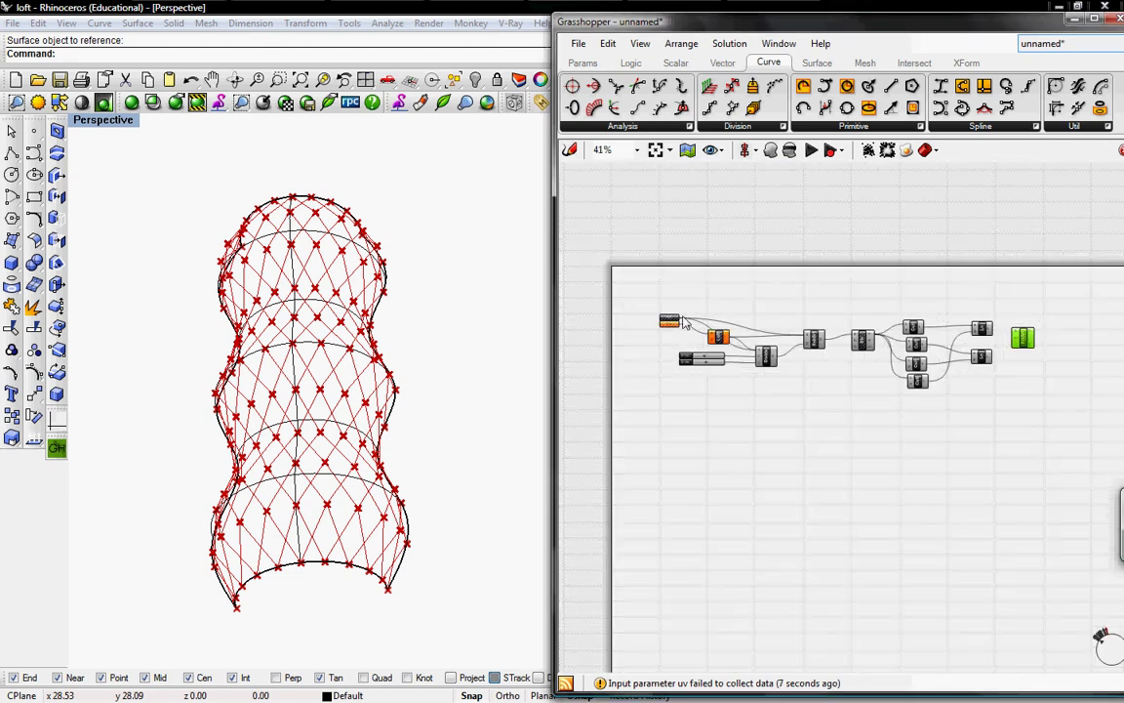
left_click_drag(684, 322, 1031, 367)
left_click(961, 344)
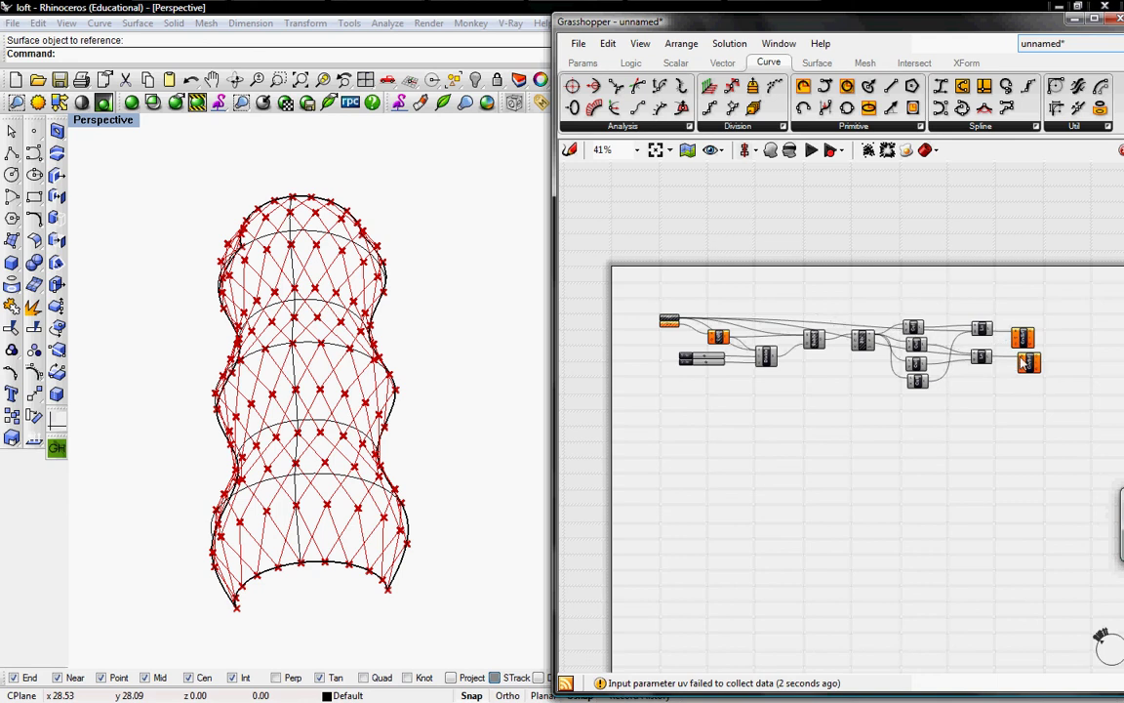
mouse_move(1020, 337)
left_mouse_down()
mouse_move(1021, 325)
mouse_move(806, 335)
mouse_move(1022, 322)
left_mouse_up()
left_click(720, 337)
left_click(924, 356)
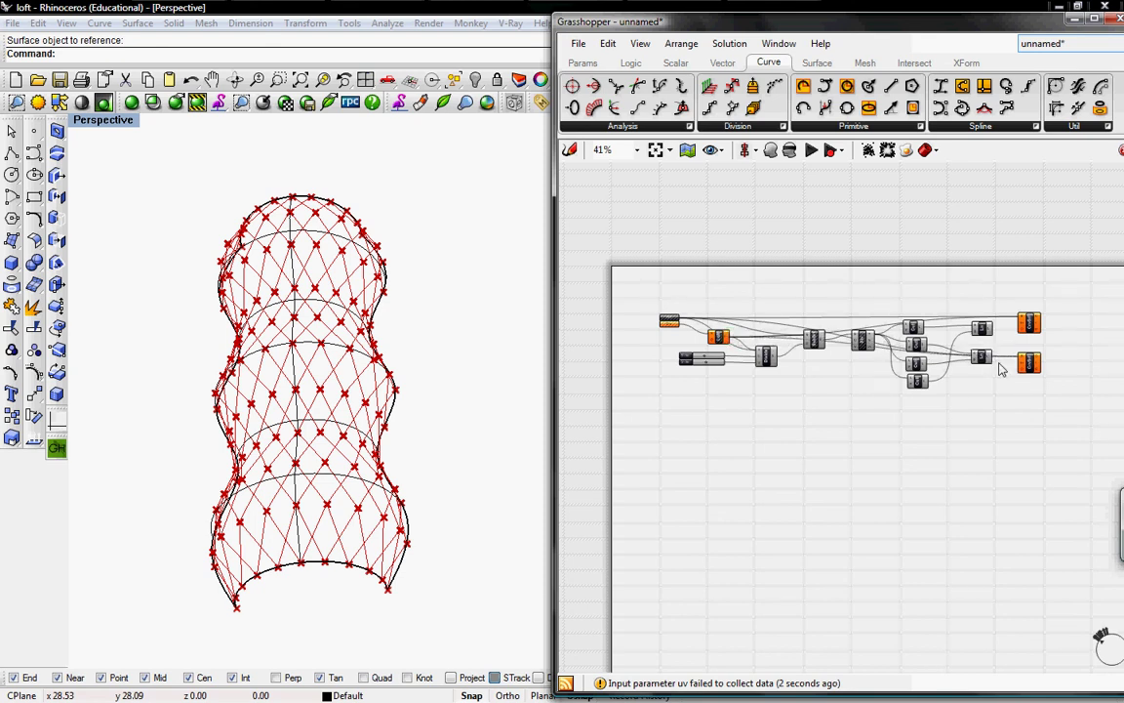
- Rewire the L inputs of all four Cull components from the Div component's P output to its uv output
scroll(1018, 371, "up", 5)
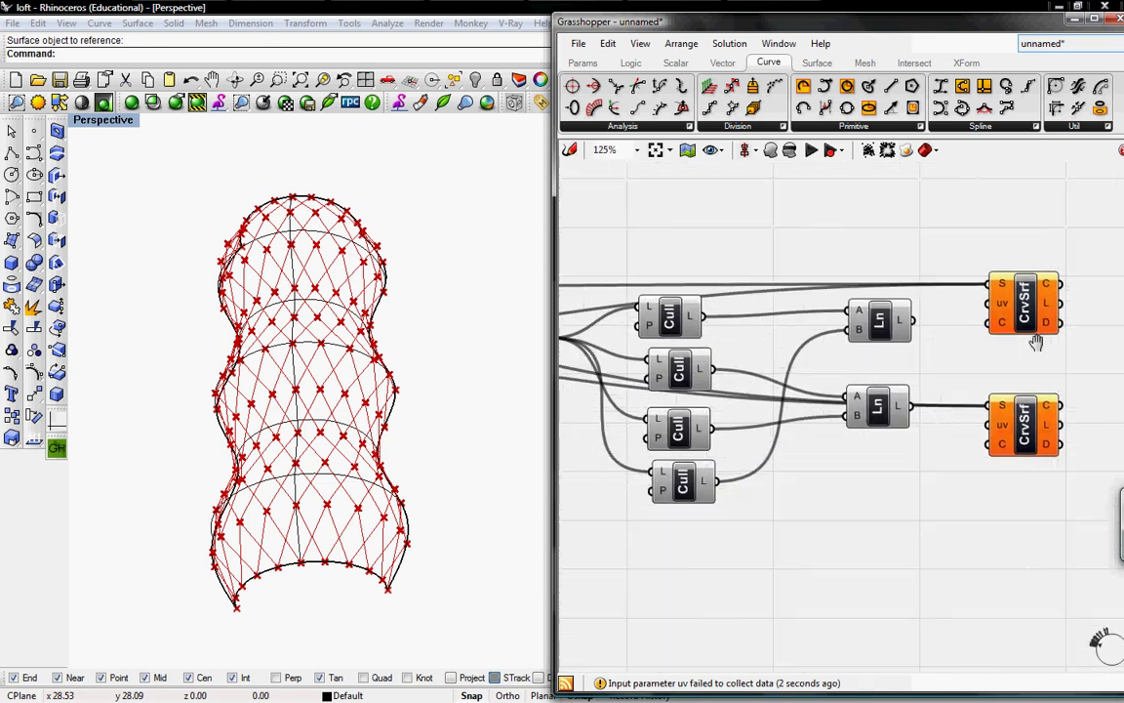
right_click_drag(1036, 343, 1086, 328)
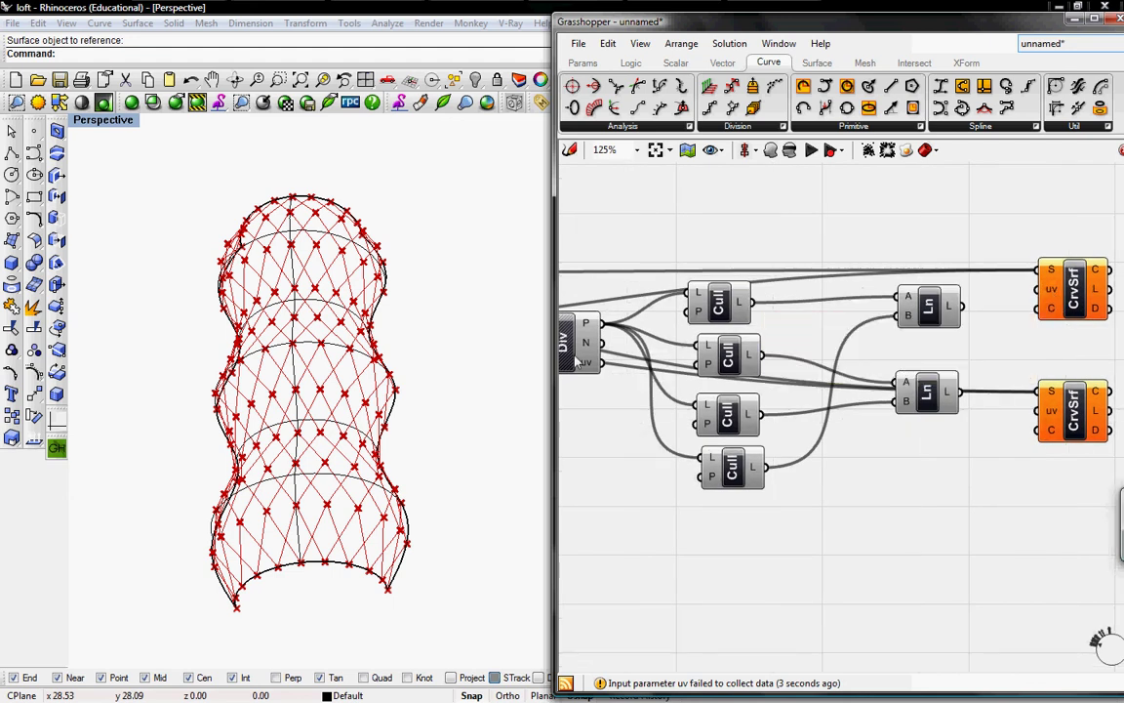
right_click_drag(579, 363, 654, 341)
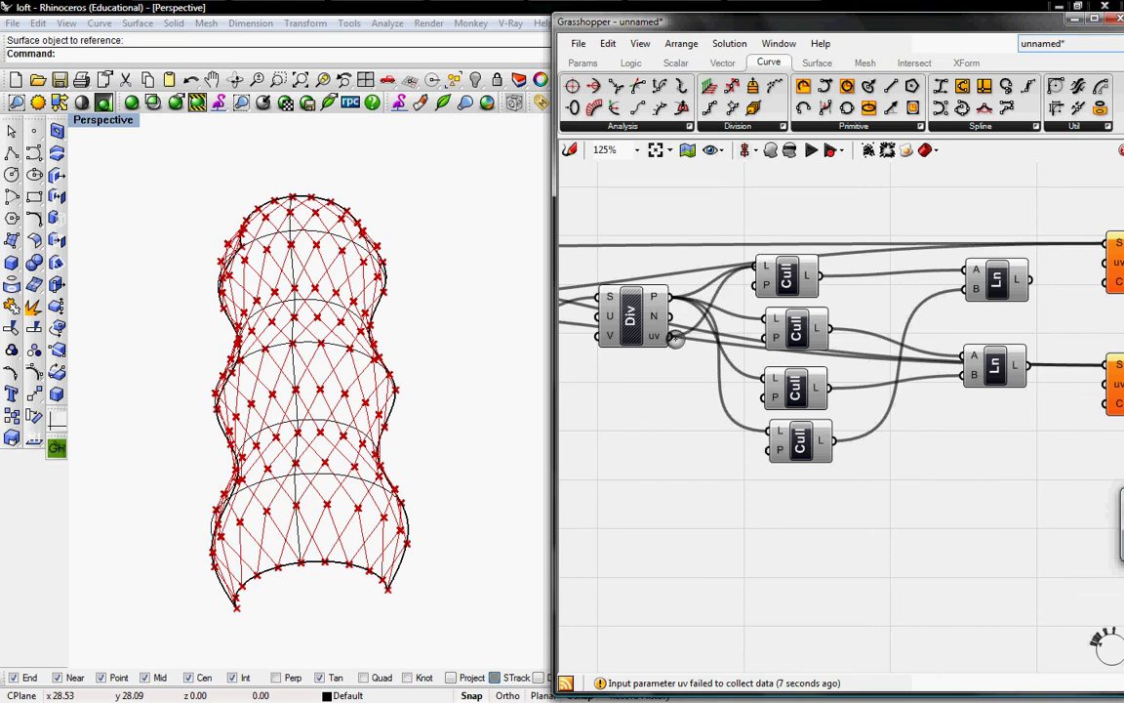
left_click_drag(674, 338, 765, 319)
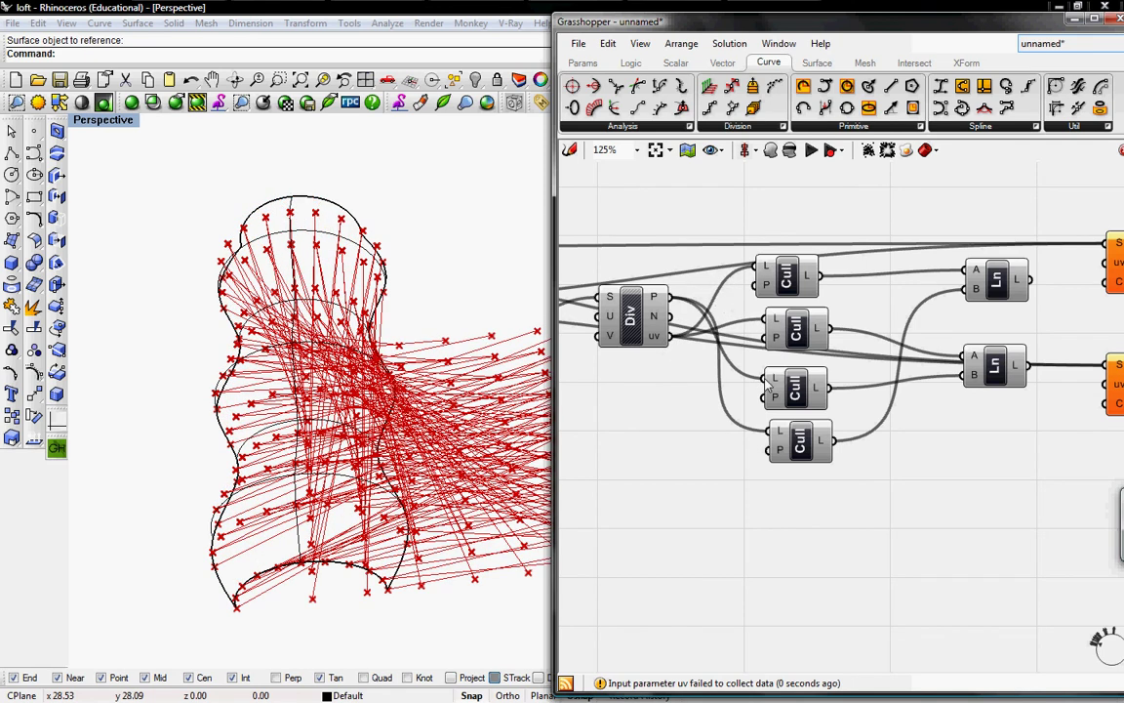
left_click_drag(765, 380, 674, 338)
left_click_drag(769, 431, 672, 338)
right_click_drag(411, 437, 318, 421, "shift")
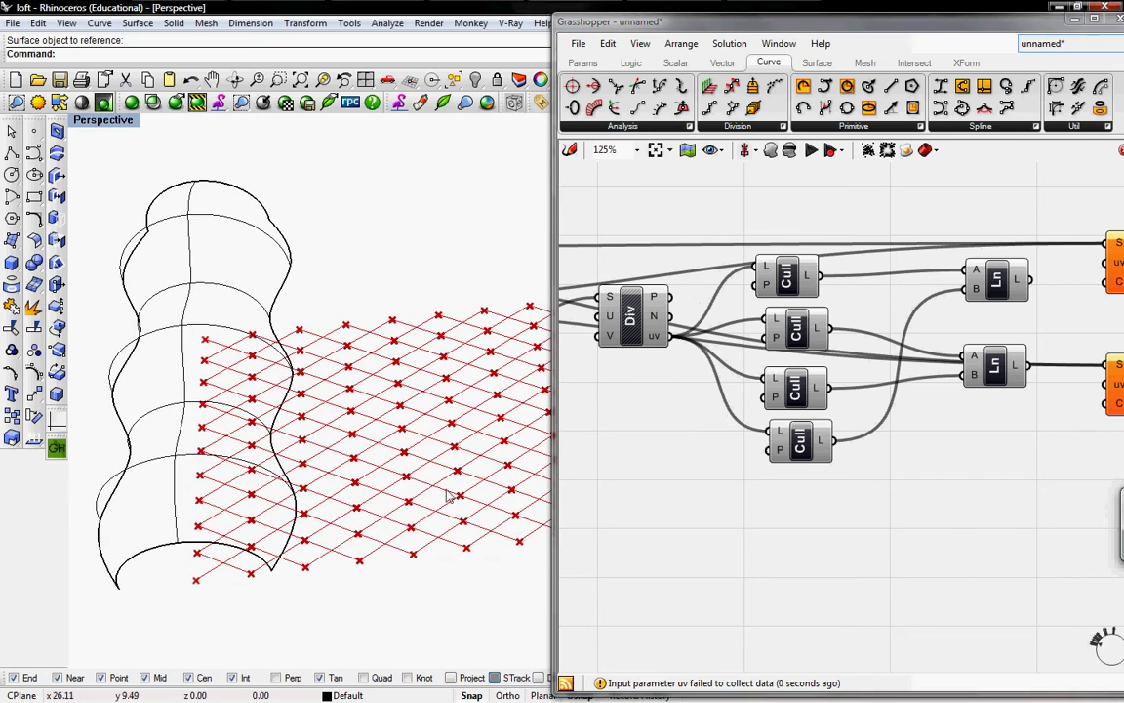
right_click_drag(306, 530, 316, 494)
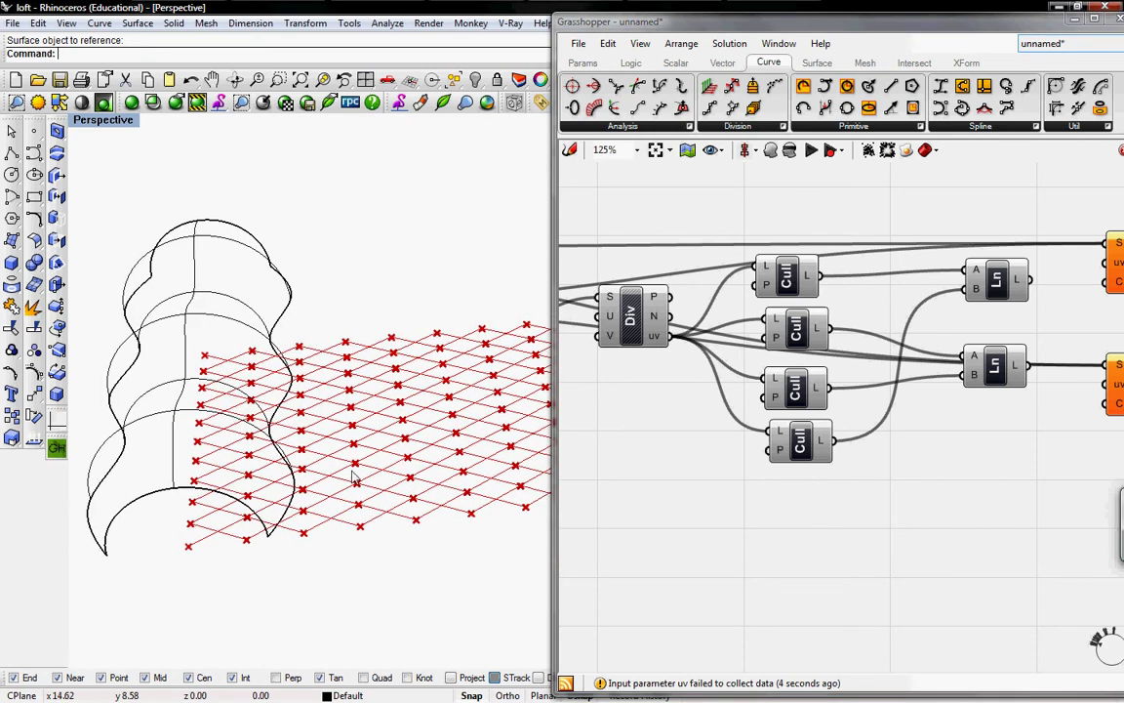
- Turn off the preview of all four Cull components
right_click(789, 271)
left_click(797, 327)
right_click(801, 332)
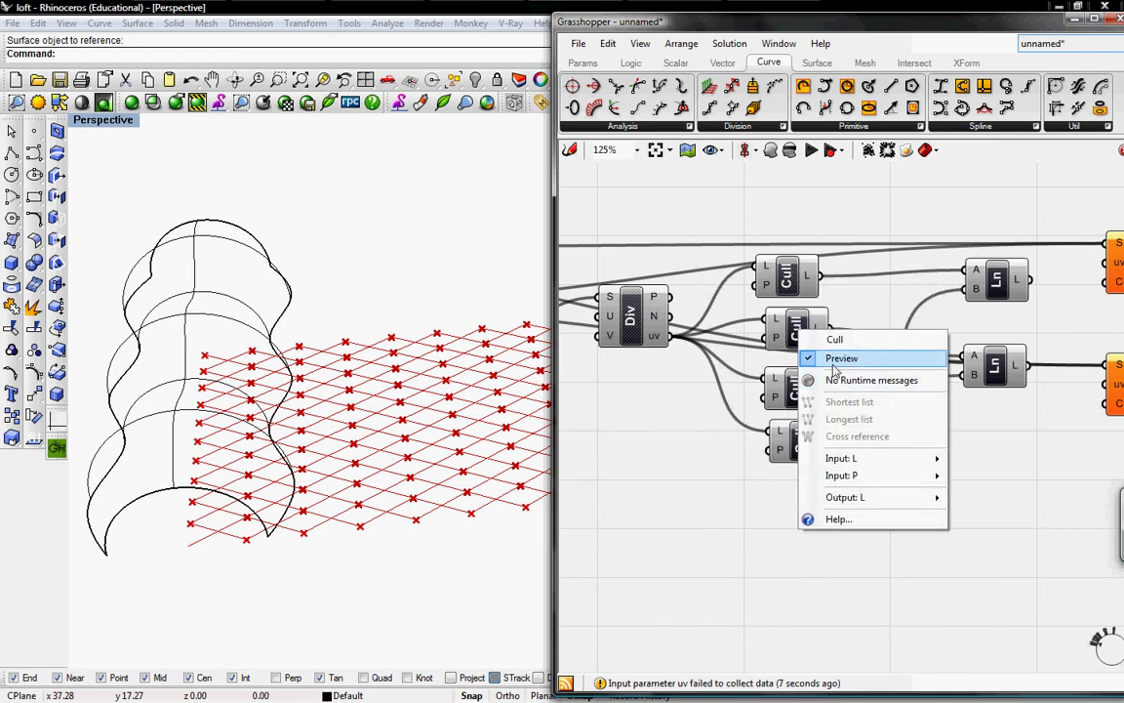
left_click(841, 358)
right_click(820, 390)
left_click(845, 417)
right_click(812, 438)
left_click(847, 461)
- Feed the first and fourth Culls' L outputs into the first Curve On Surface's uv input, and the second and third Culls' into the second's
right_click_drag(936, 357, 834, 379)
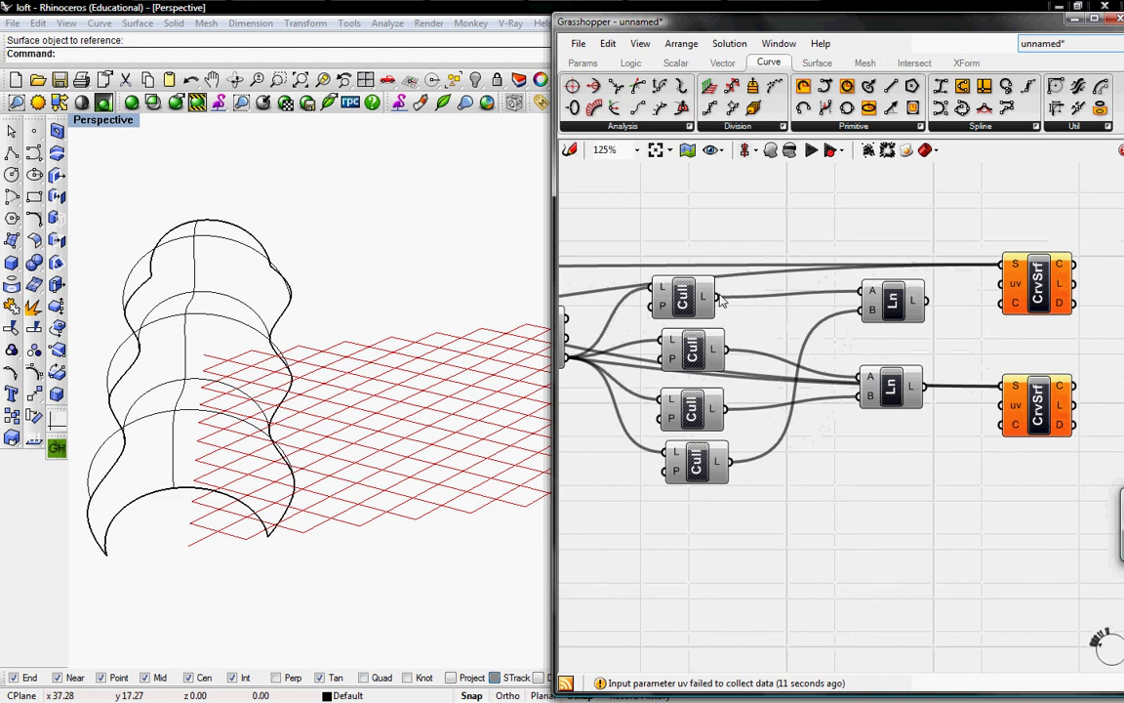
left_click_drag(716, 297, 730, 462)
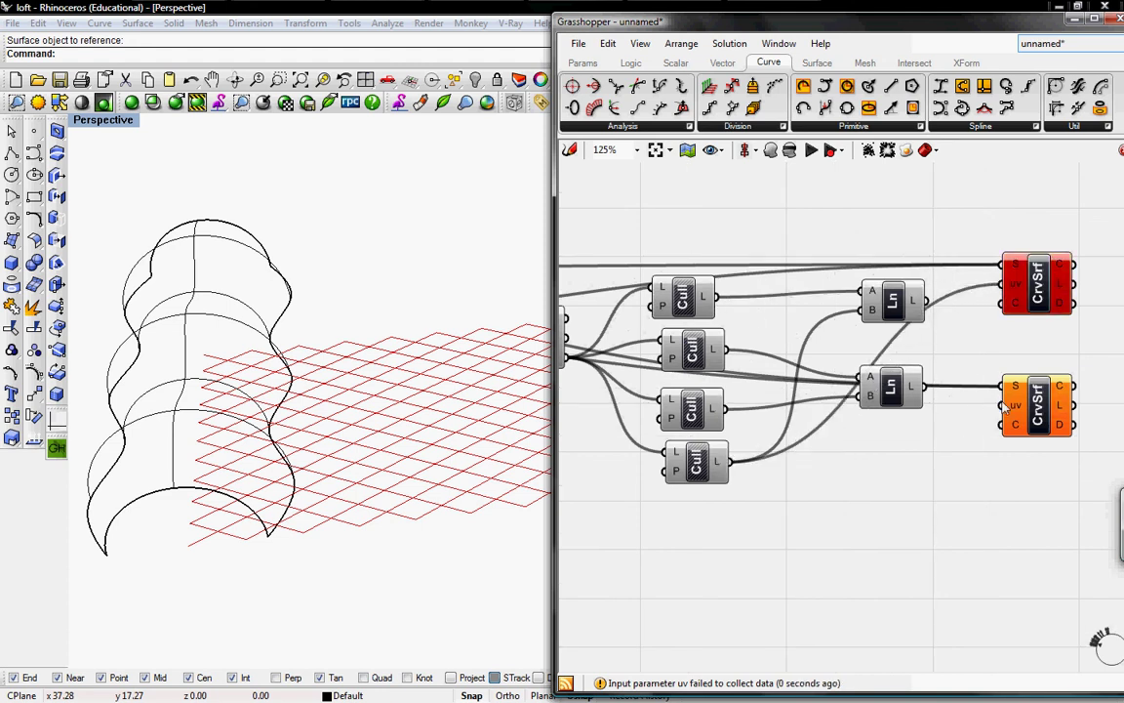
left_click_drag(947, 397, 968, 389)
left_click_drag(1000, 292, 720, 296)
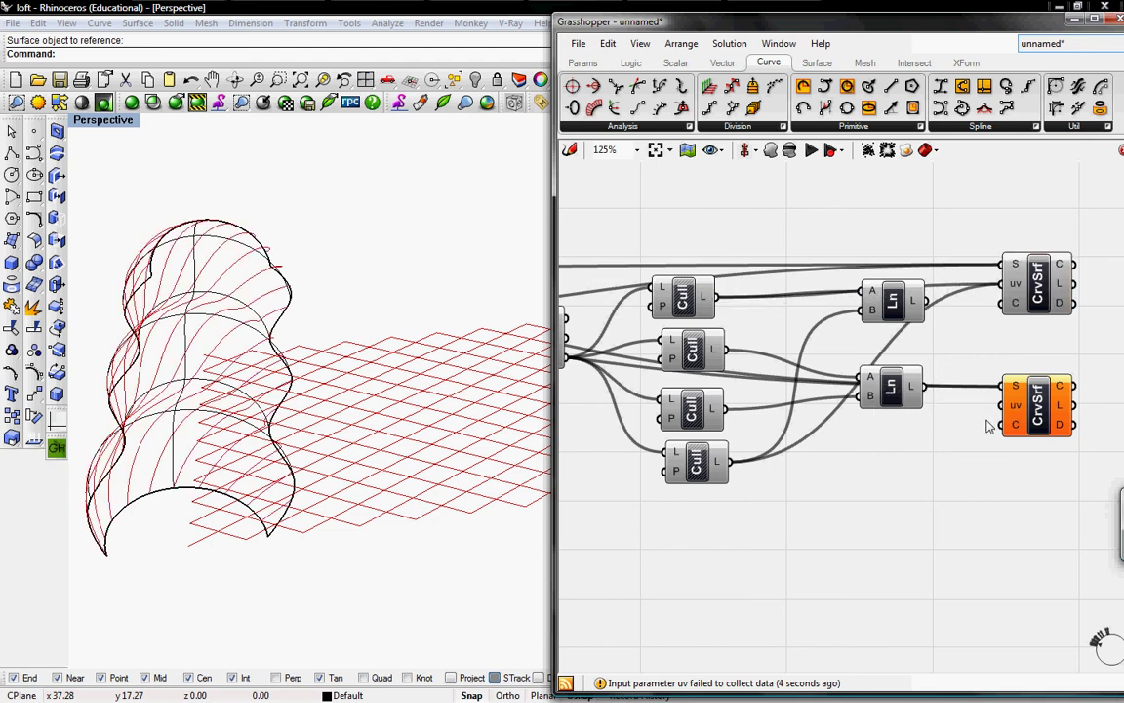
mouse_move(1002, 413)
left_mouse_down()
mouse_move(928, 388)
mouse_move(778, 376)
mouse_move(730, 388)
mouse_move(739, 417)
mouse_move(1030, 419)
mouse_move(1000, 407)
left_mouse_up()
- Delete both Line components from the definition
left_click(890, 387)
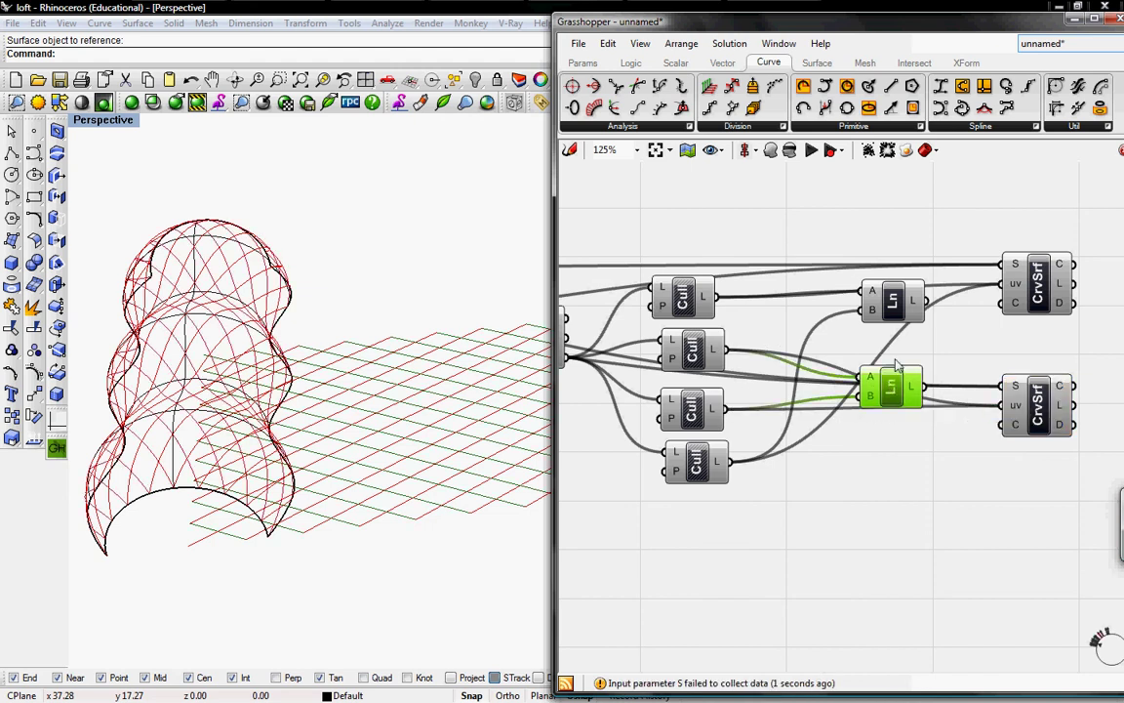
key("Delete")
left_click(895, 301)
key("Delete")
right_click_drag(208, 449, 273, 385)
scroll(274, 385, "up", 7)
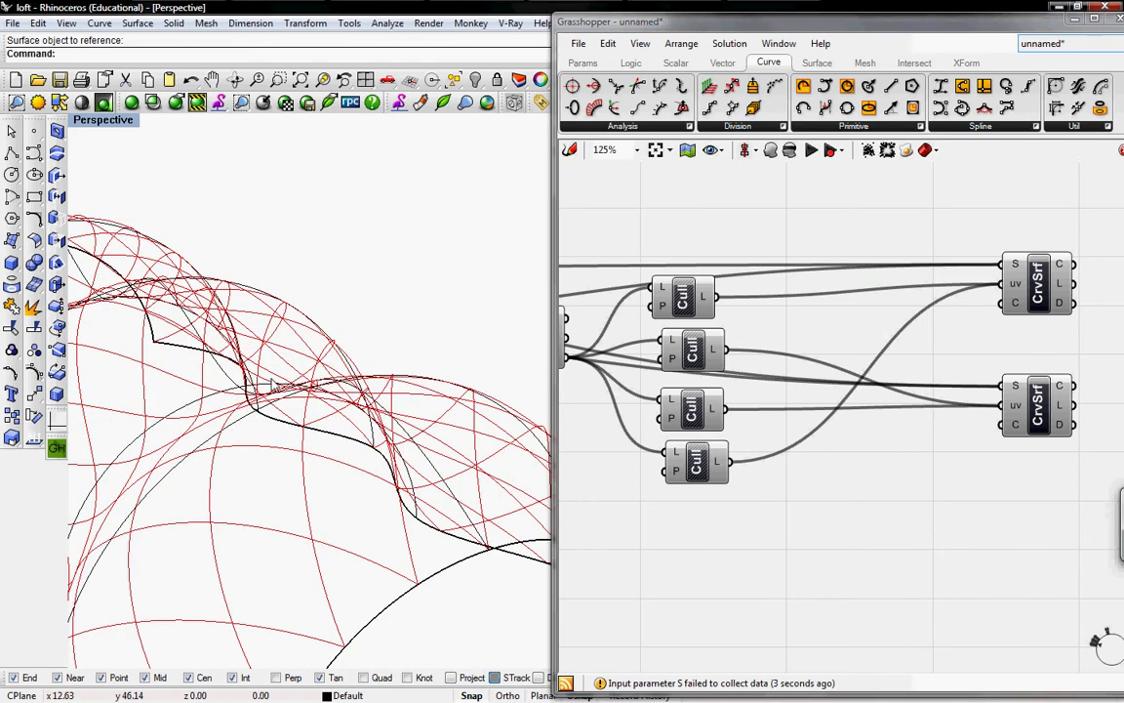
scroll(271, 384, "down", 5)
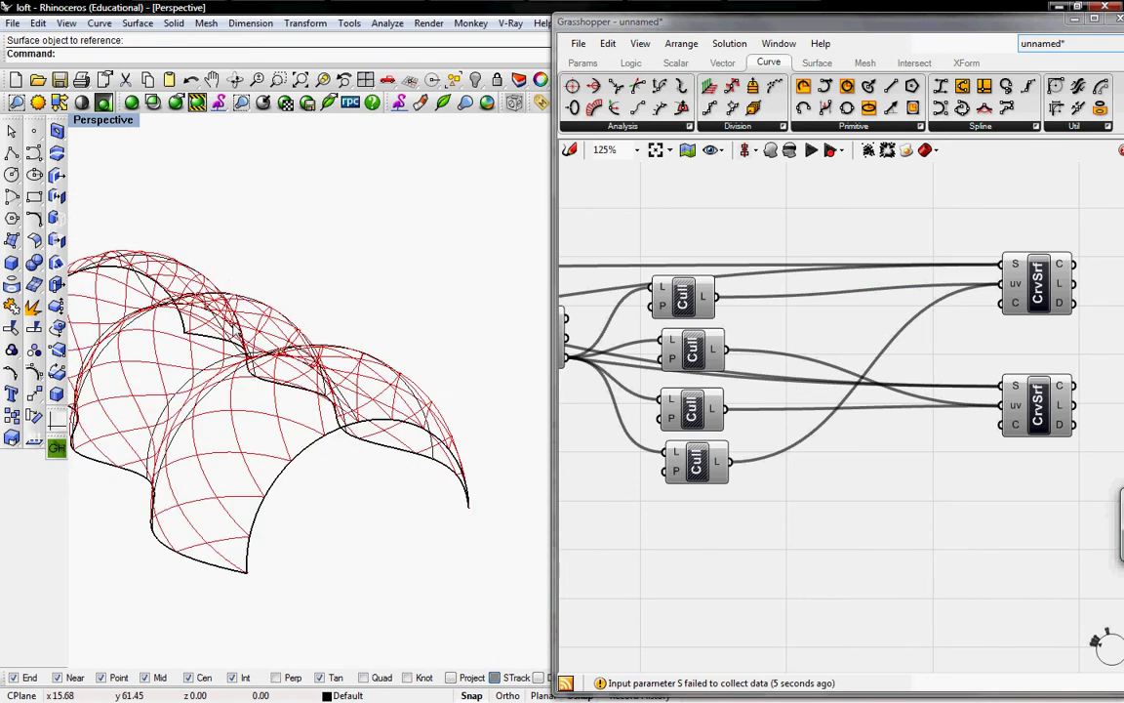
right_click_drag(223, 291, 315, 290)
- Set the slider feeding the Divide component's U input to 30 and the V slider to 25
right_click_drag(809, 429, 970, 390)
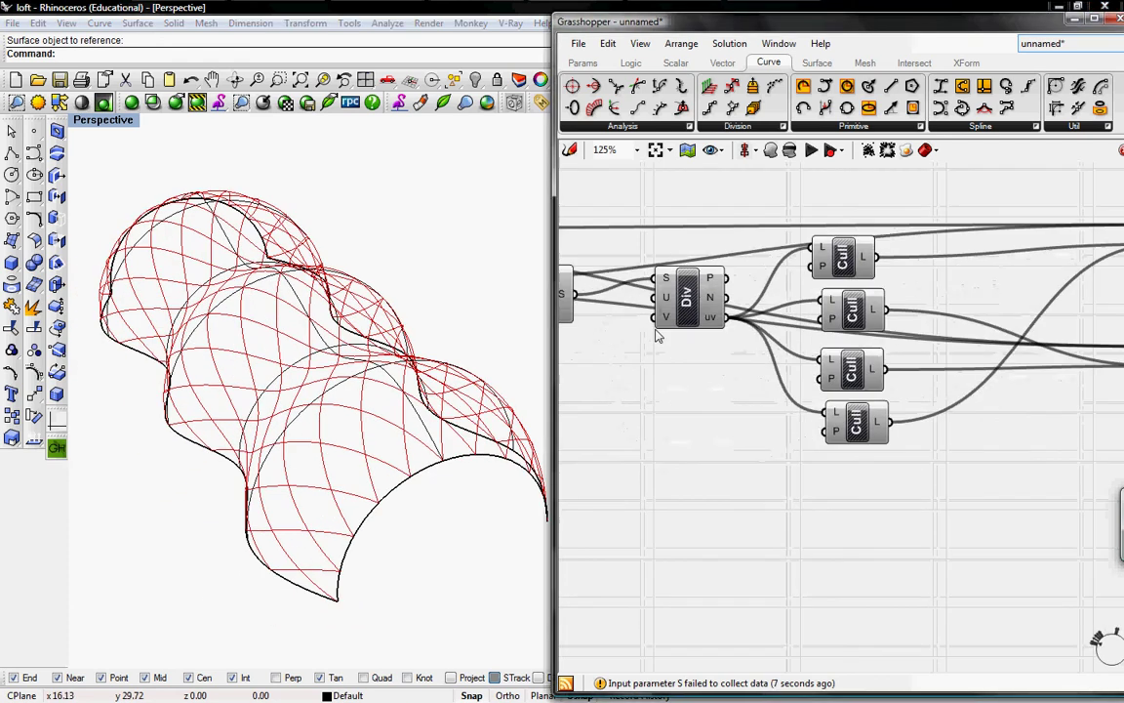
right_click_drag(656, 335, 906, 351)
right_click_drag(662, 306, 862, 334)
right_click_drag(730, 321, 844, 312)
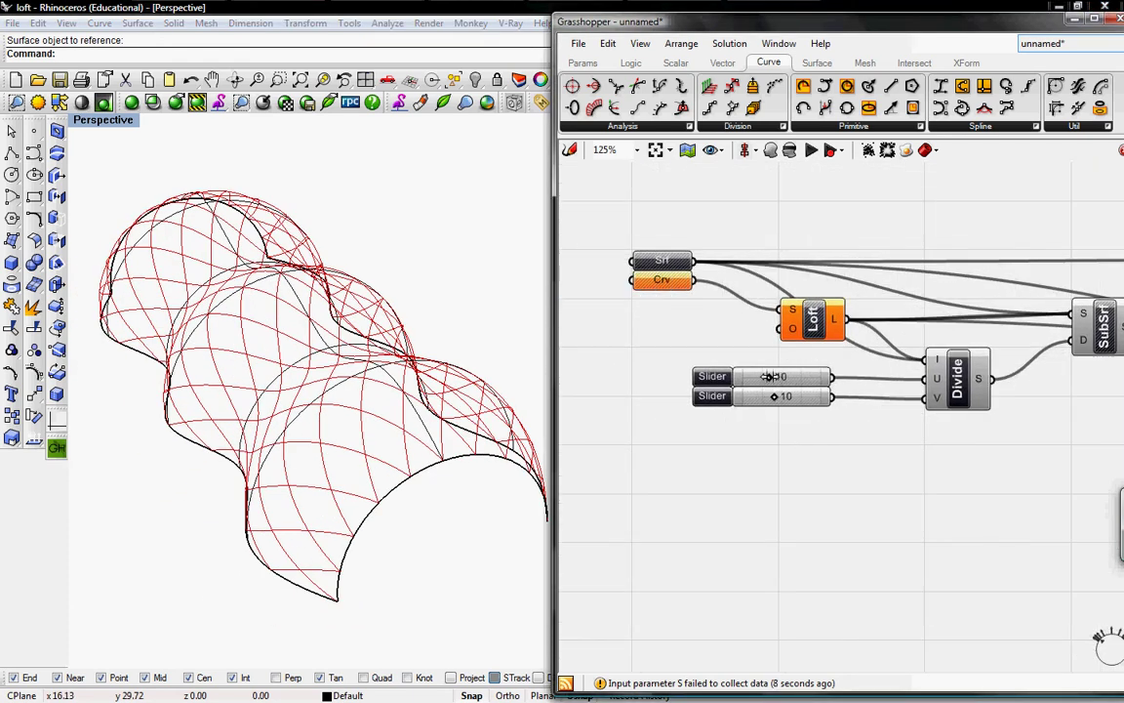
left_click_drag(771, 376, 830, 397)
right_click_drag(387, 423, 305, 376)
- Add a Receiver and a Curve parameter beside the first Curve On Surface component
right_click_drag(876, 349, 574, 381)
scroll(874, 318, "down", 5)
right_click_drag(1067, 334, 859, 341)
scroll(859, 342, "up", 4)
right_click_drag(793, 281, 709, 317)
scroll(721, 334, "up", 3)
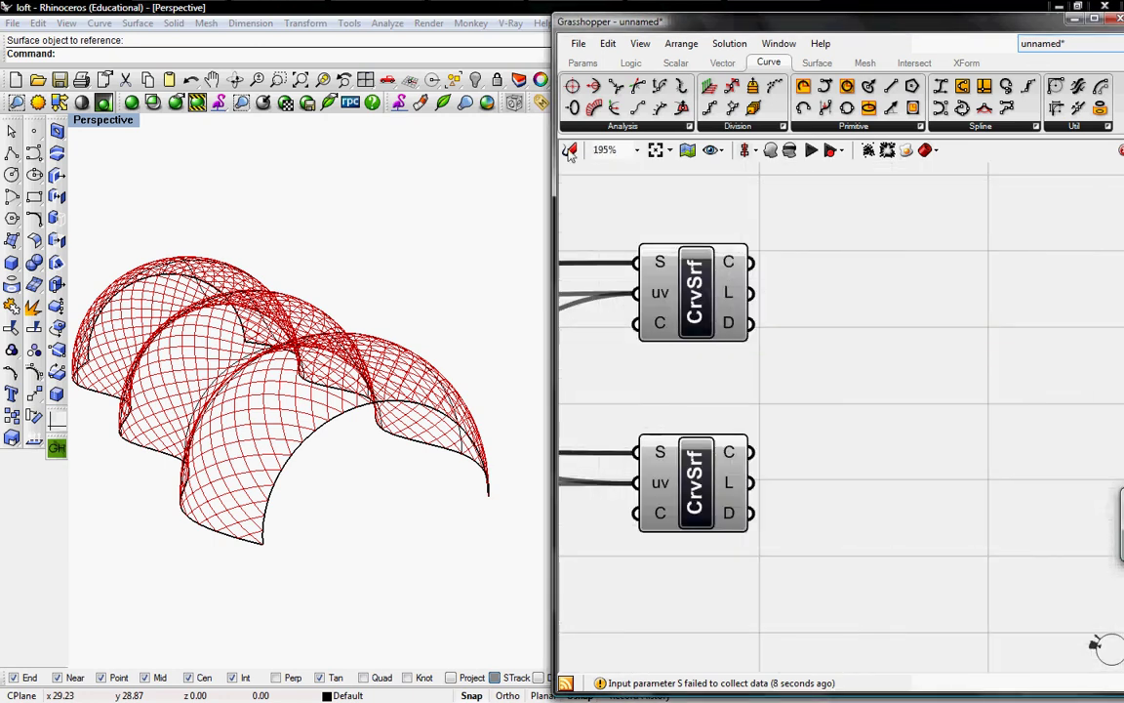
left_click(582, 65)
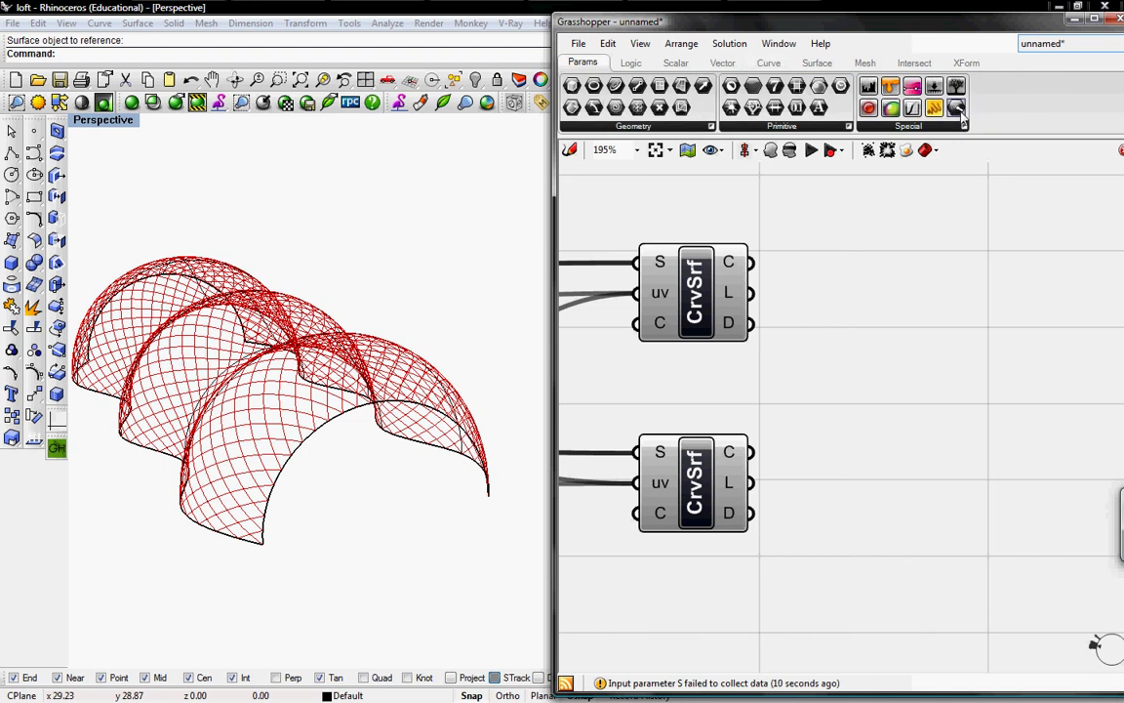
left_click_drag(959, 110, 938, 270)
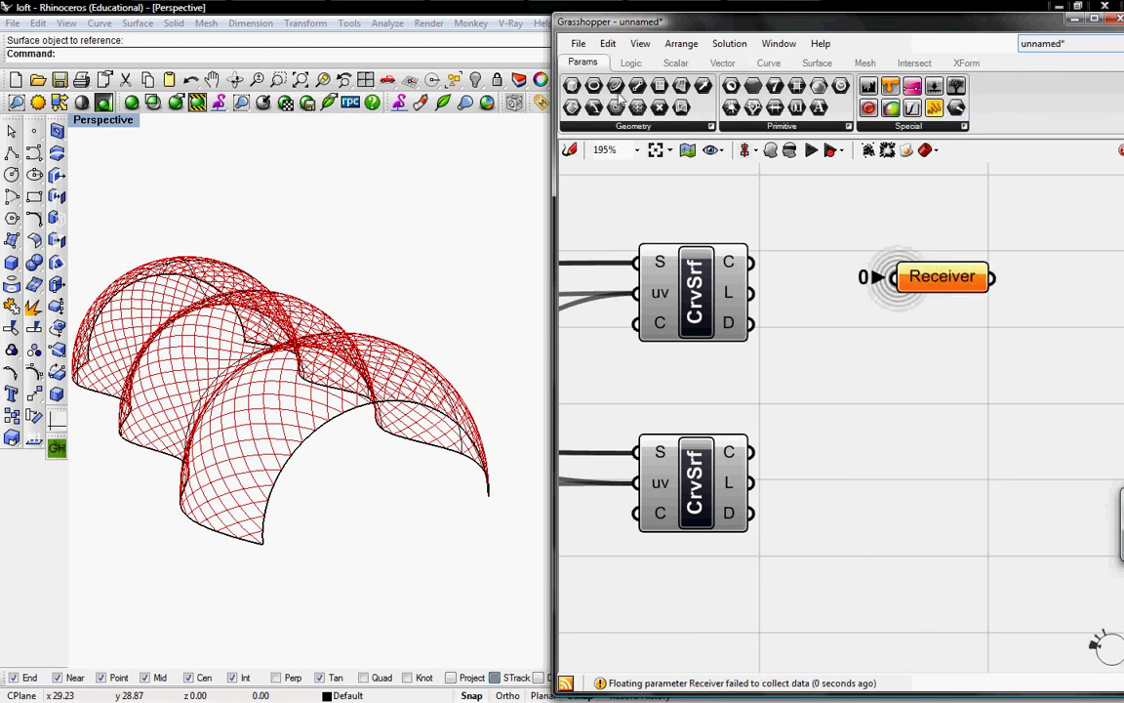
left_click(599, 127)
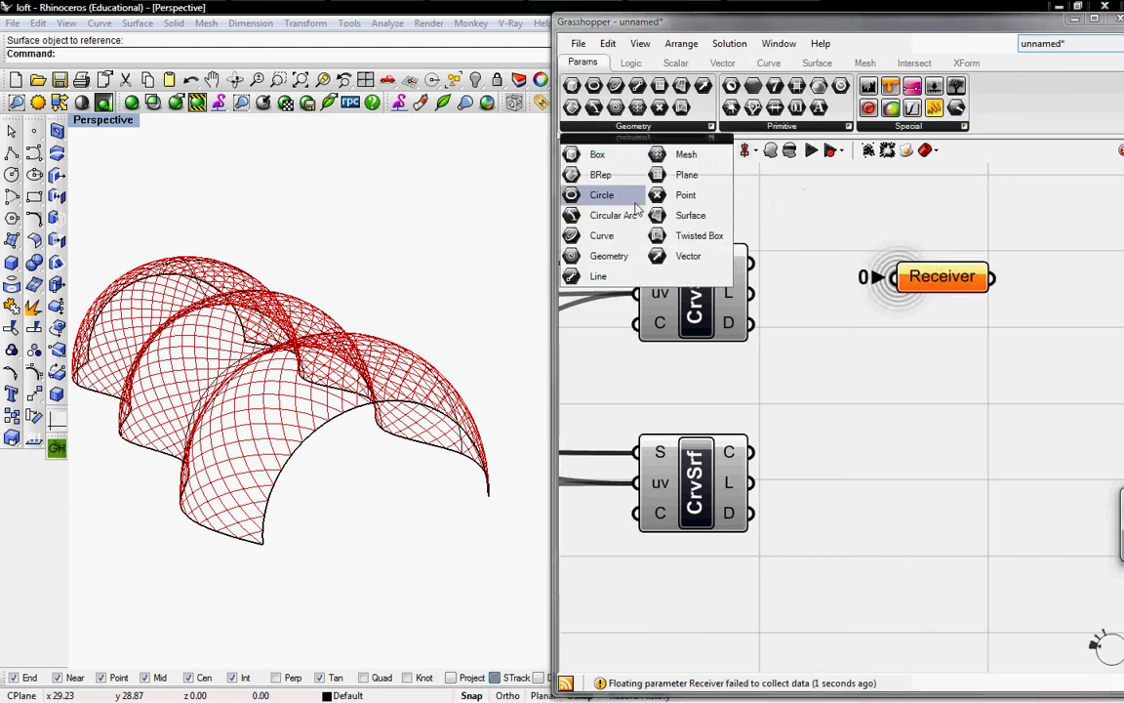
left_click(605, 256)
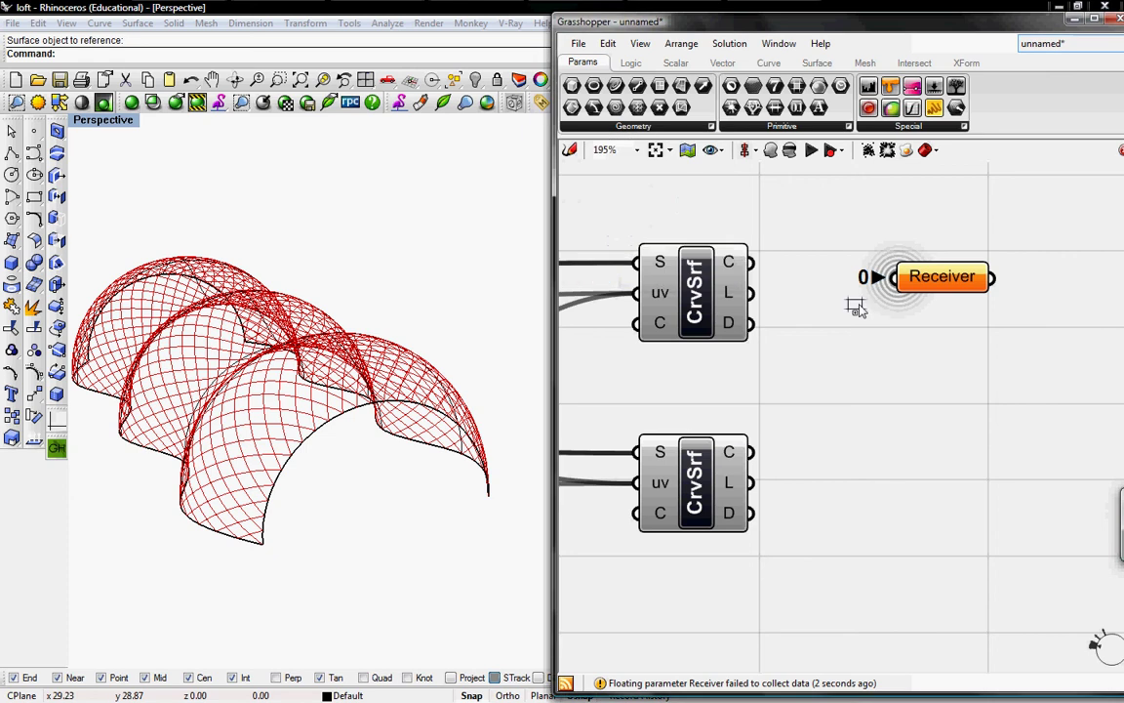
left_click(1065, 303)
- Connect the Receiver to the Curve parameter and feed it from the first Curve On Surface's C output
right_click_drag(1012, 315, 922, 312)
left_click_drag(974, 282, 1005, 271)
left_click_drag(903, 277, 963, 269)
left_click_drag(791, 274, 660, 260)
- Duplicate the Receiver and Curve parameter pair below and feed the copy from the second Curve On Surface's C output
left_click(1017, 272)
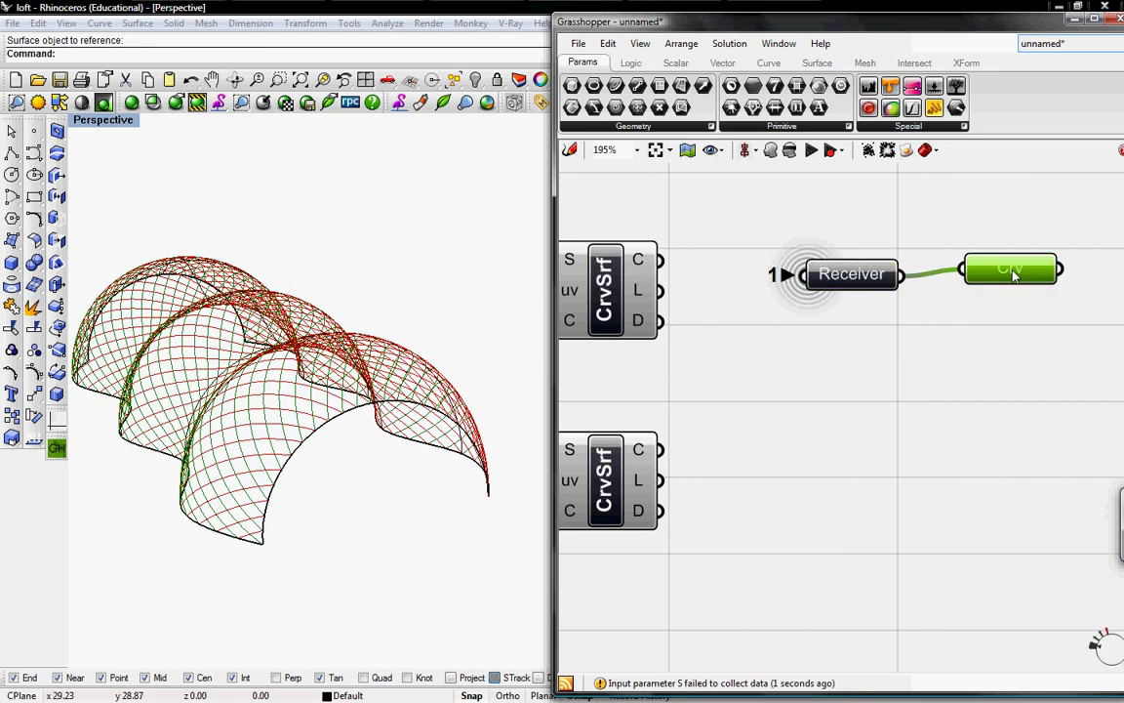
left_click(876, 281, "shift")
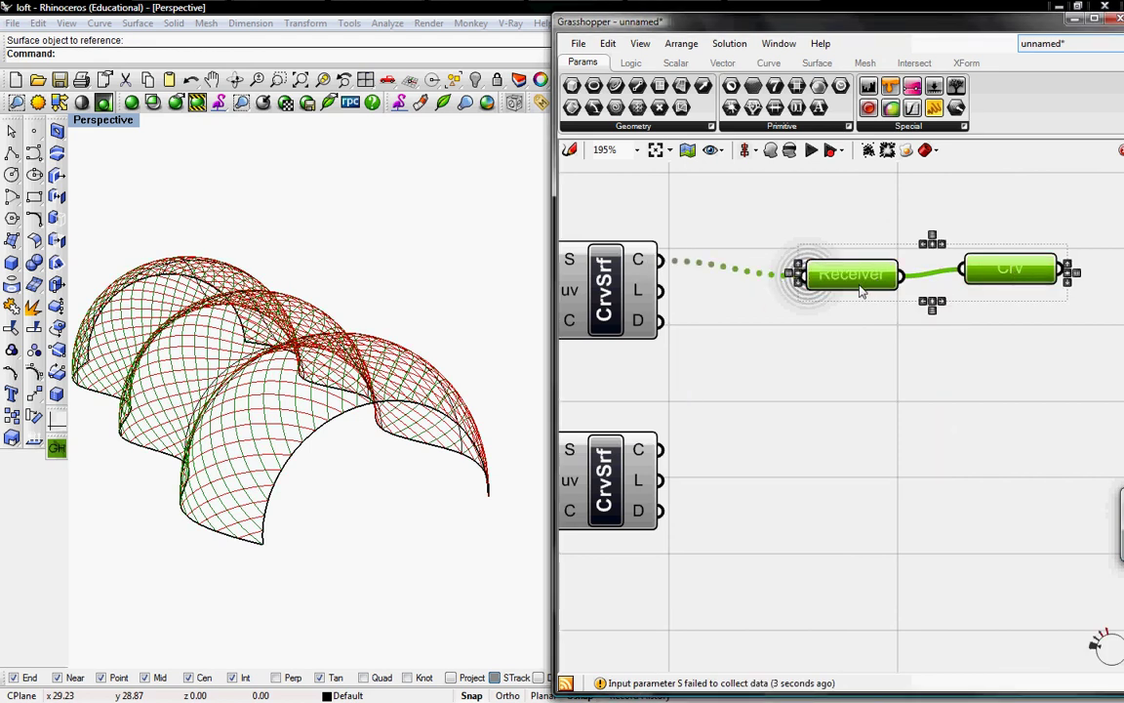
left_click_drag(860, 289, 873, 352, "alt")
left_click_drag(661, 451, 806, 337)
- Move both Receiver and Curve parameter pairs to the start of the definition, just above the Srf parameter
left_click_drag(1056, 400, 802, 241)
scroll(790, 256, "down", 4)
right_click_drag(758, 297, 905, 308)
scroll(905, 311, "down", 3)
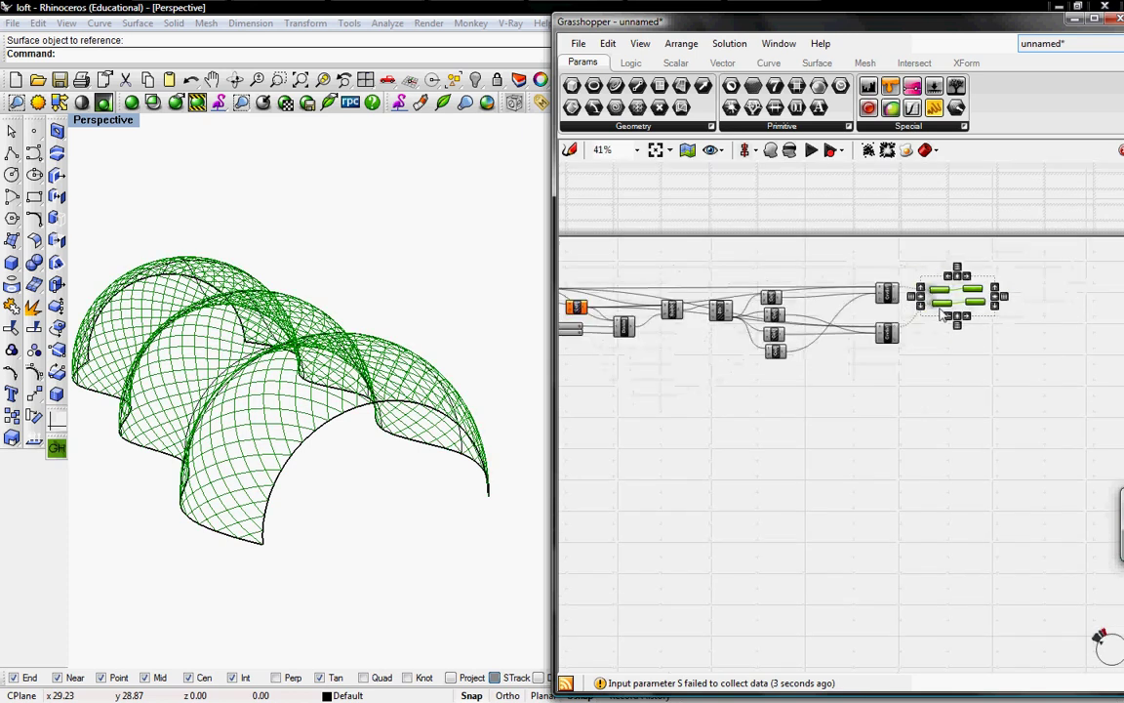
left_click_drag(939, 305, 595, 278)
right_click_drag(676, 273, 891, 271)
scroll(768, 291, "up", 4)
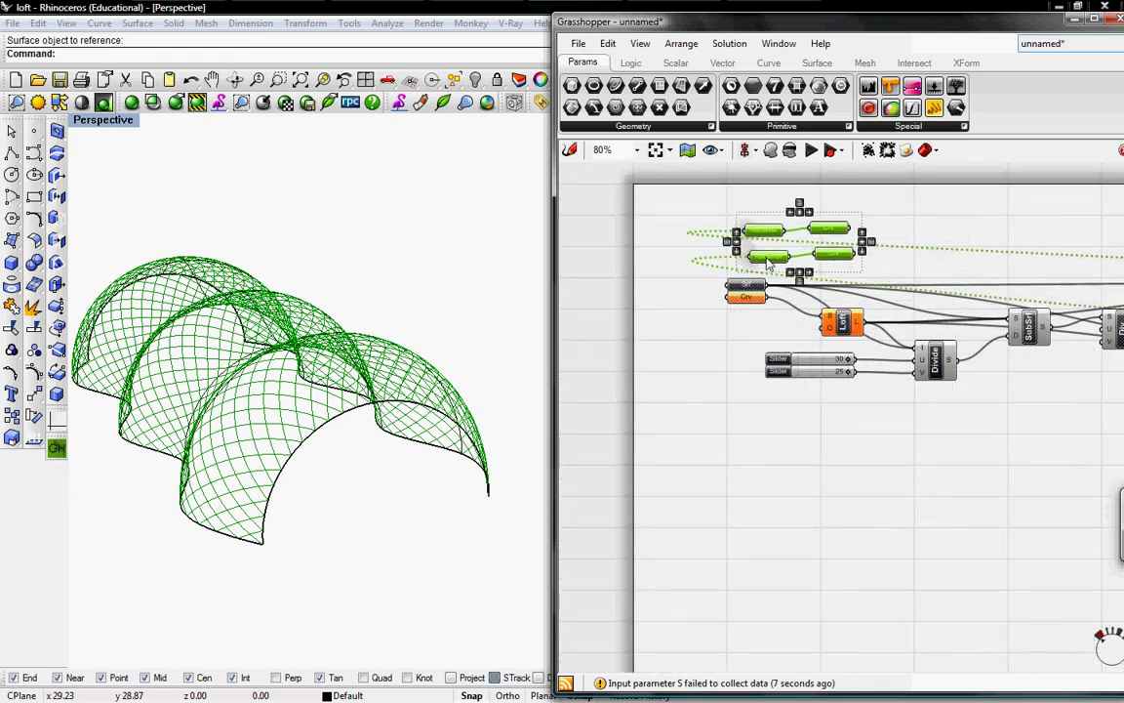
scroll(703, 271, "up", 3)
left_click(695, 329)
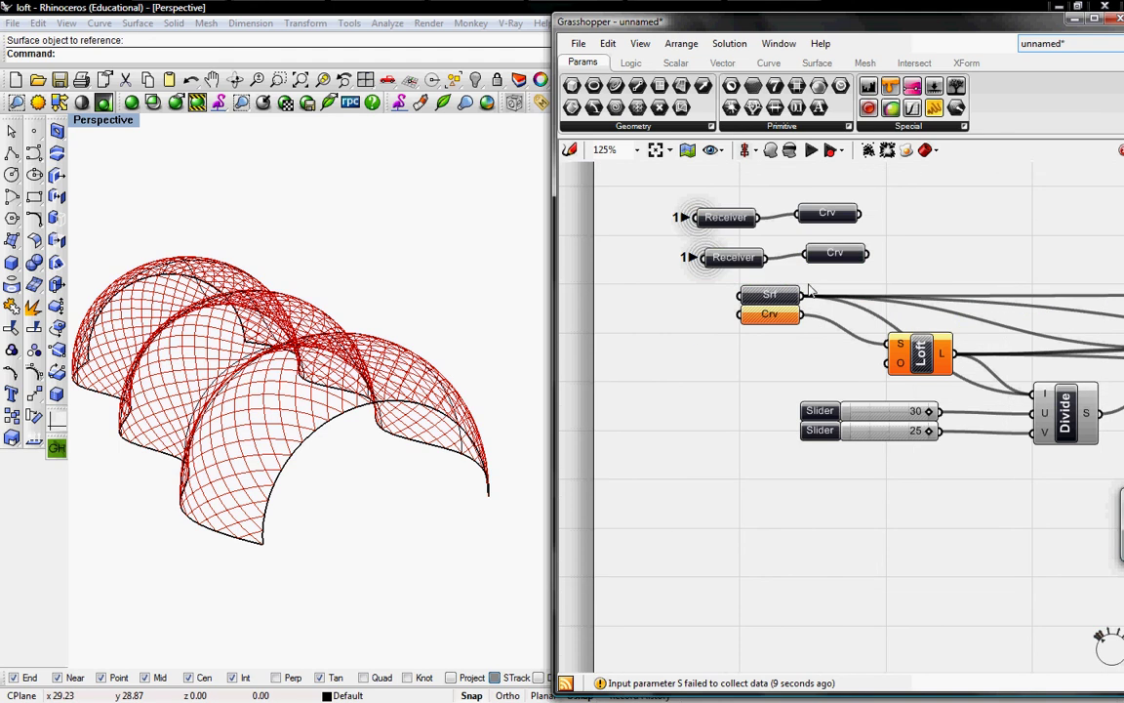
right_click_drag(822, 289, 839, 328)
right_click_drag(960, 330, 877, 332)
right_click_drag(940, 361, 894, 352)
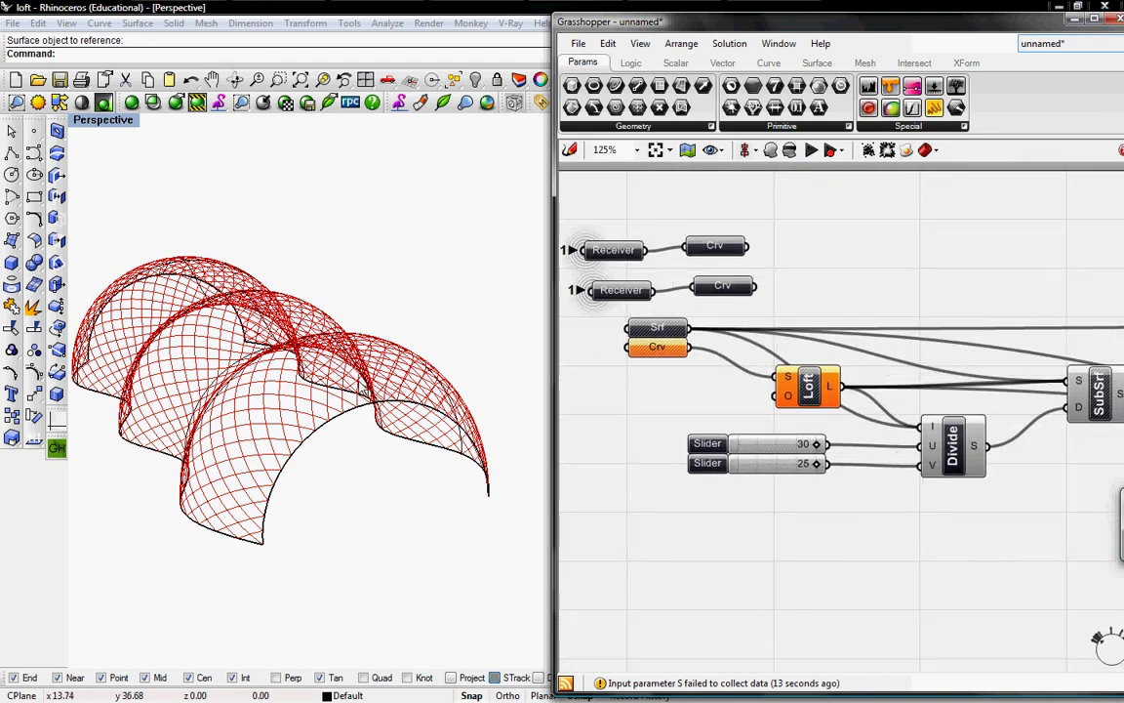